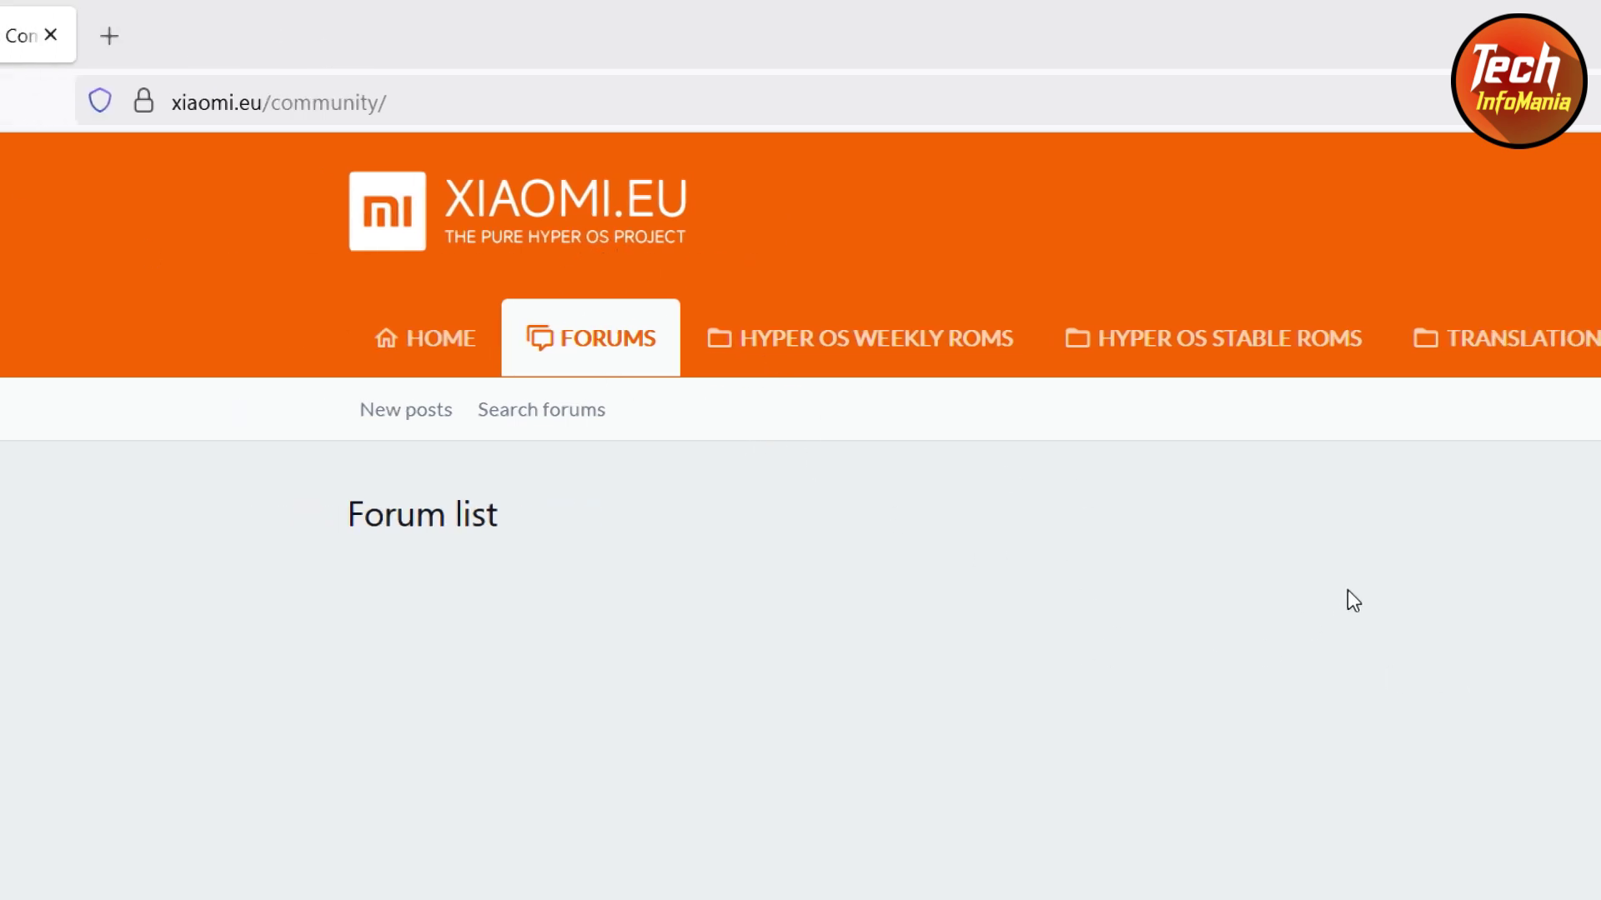
Open the ROM Releases forum and browse its HyperOS, MIUI 14, MIUI 13 and MIUI 12 sub-forums.
scroll(693, 614, "down", 8)
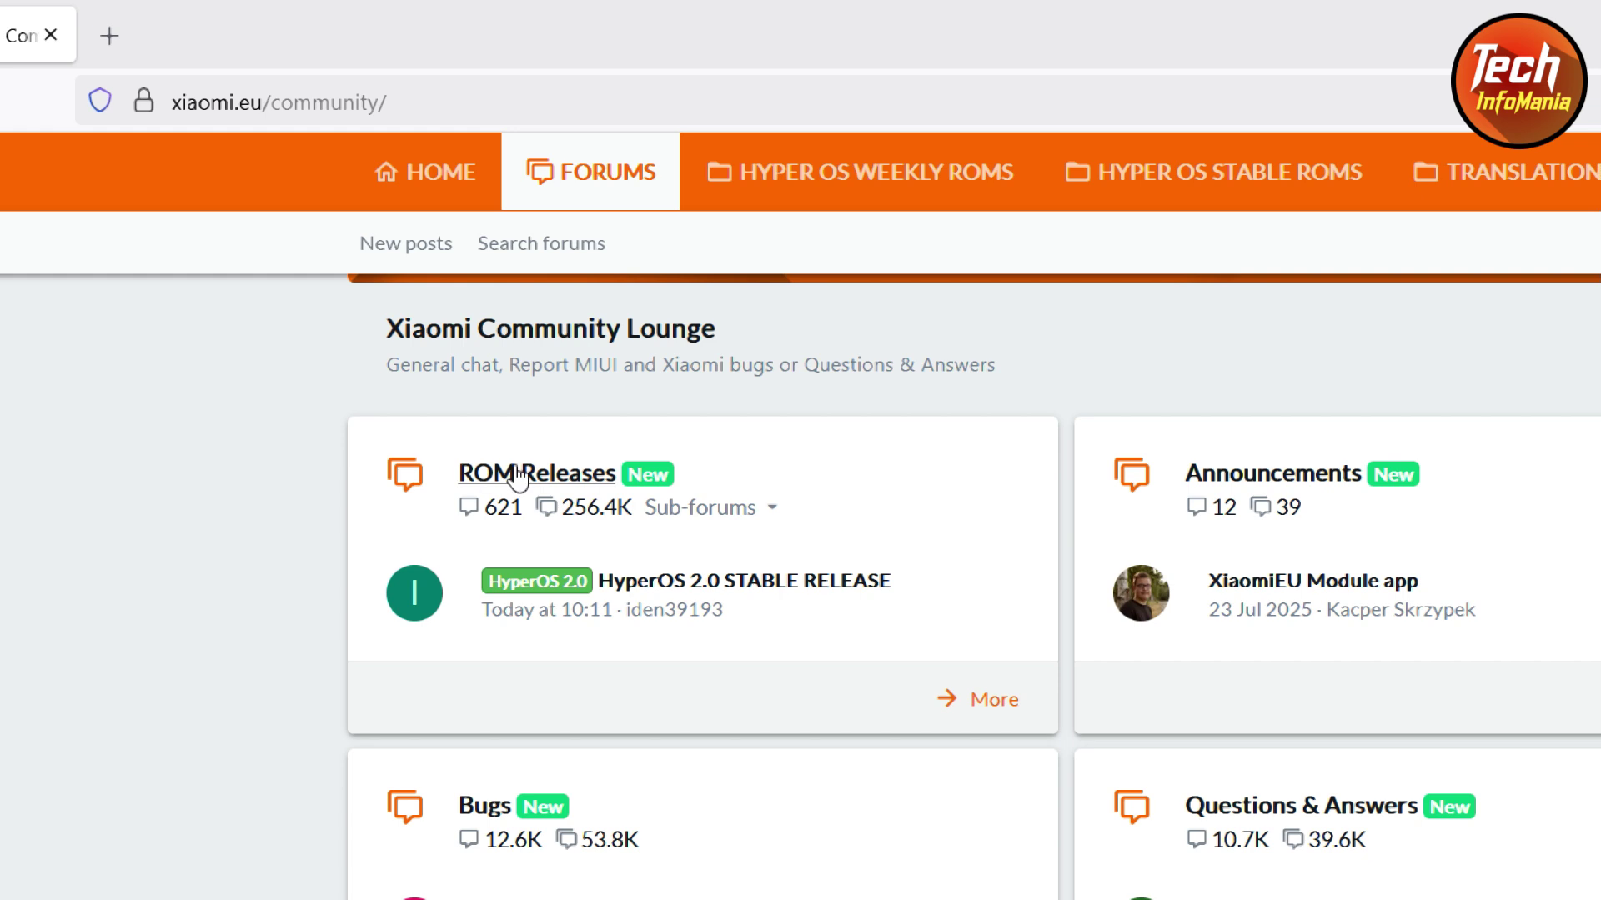
left_click(566, 473)
scroll(877, 492, "up", 2)
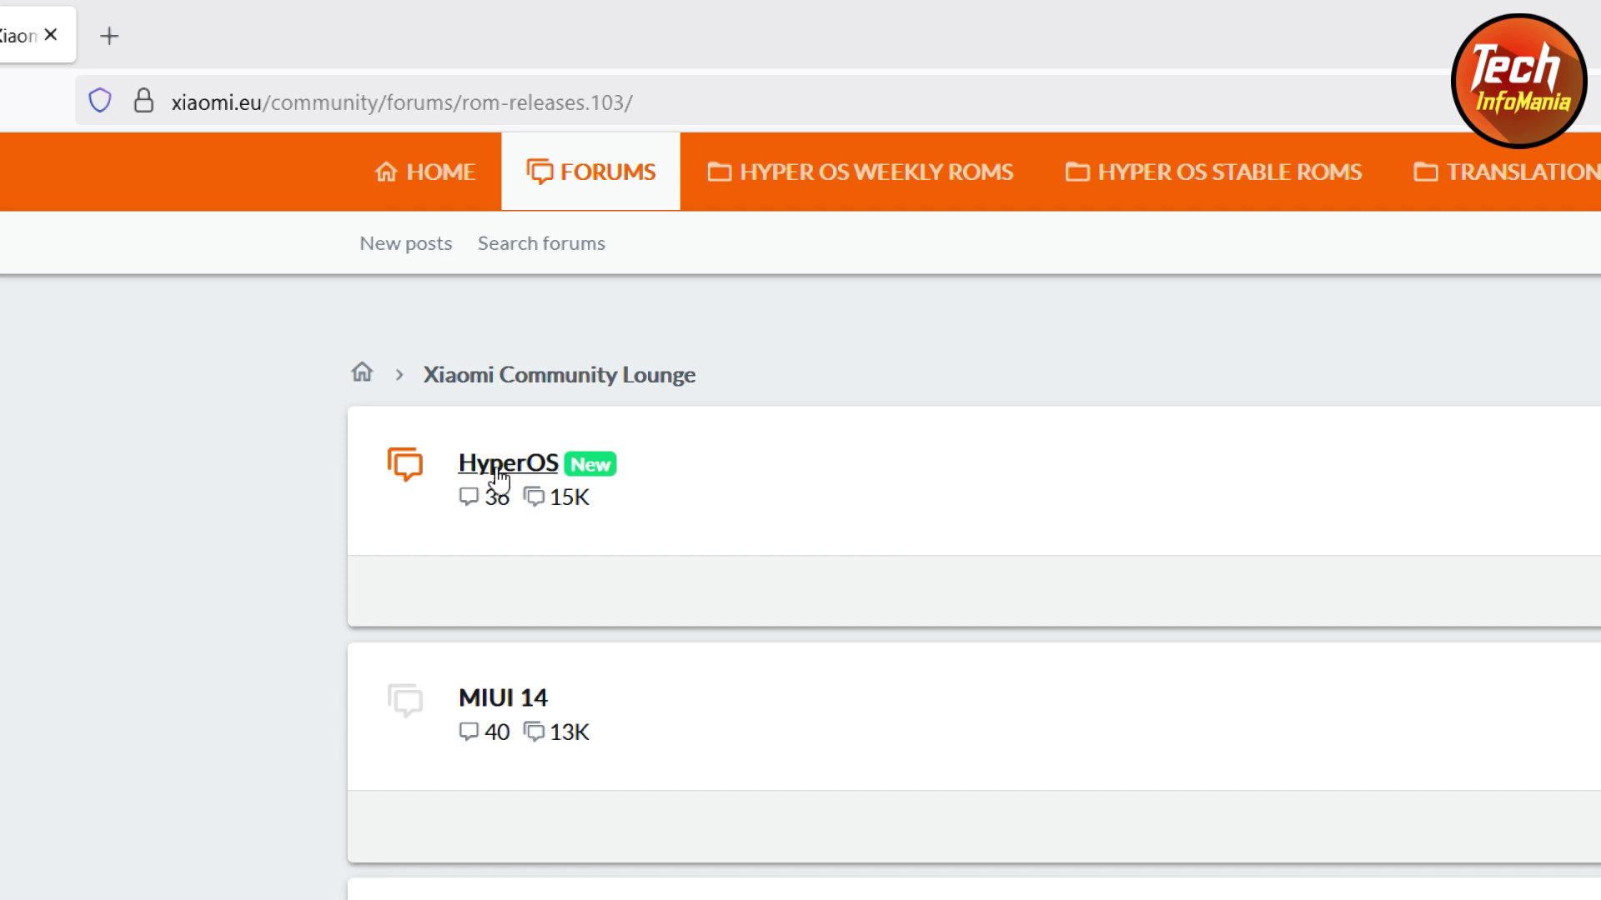
scroll(497, 475, "down", 4)
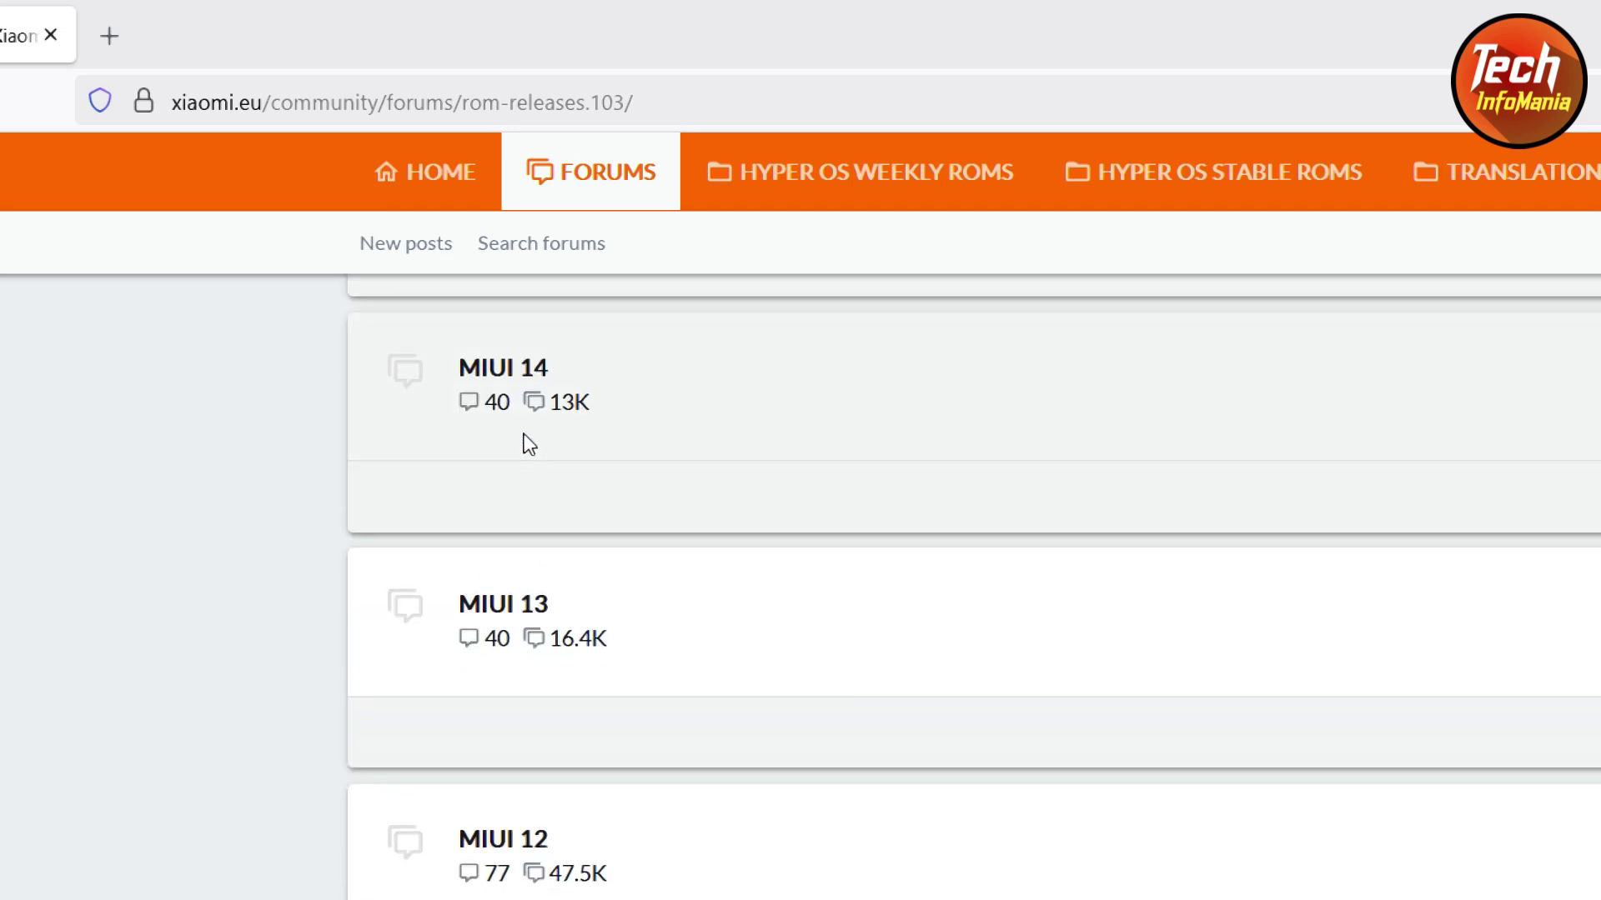
scroll(561, 533, "down", 6)
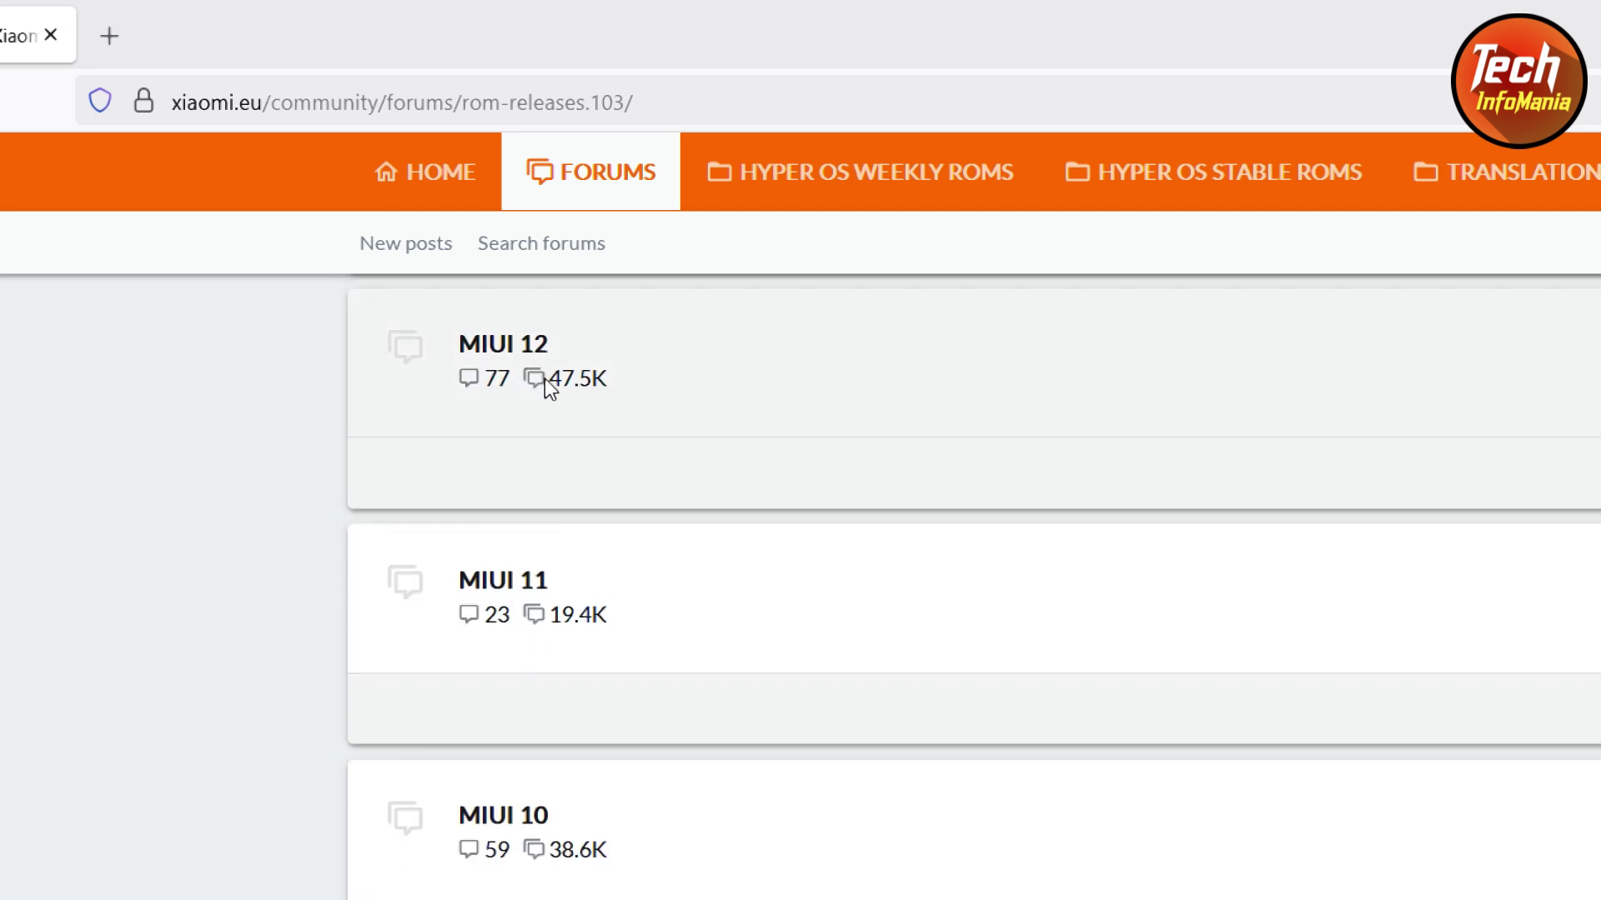
scroll(561, 611, "down", 2)
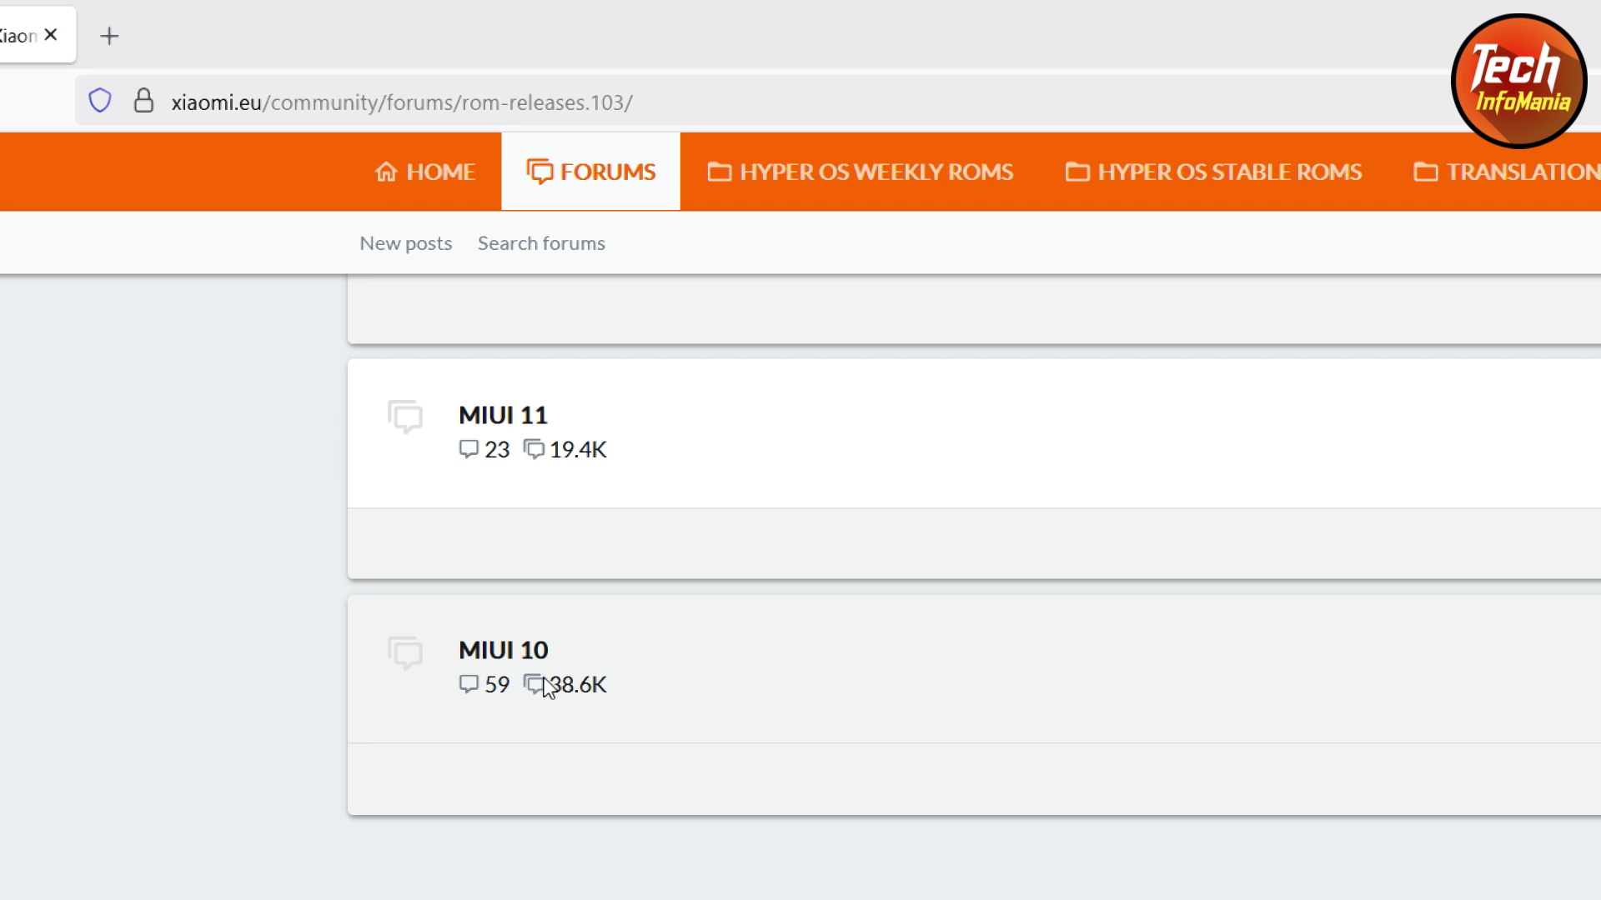
scroll(545, 682, "down", 2)
scroll(546, 680, "up", 4)
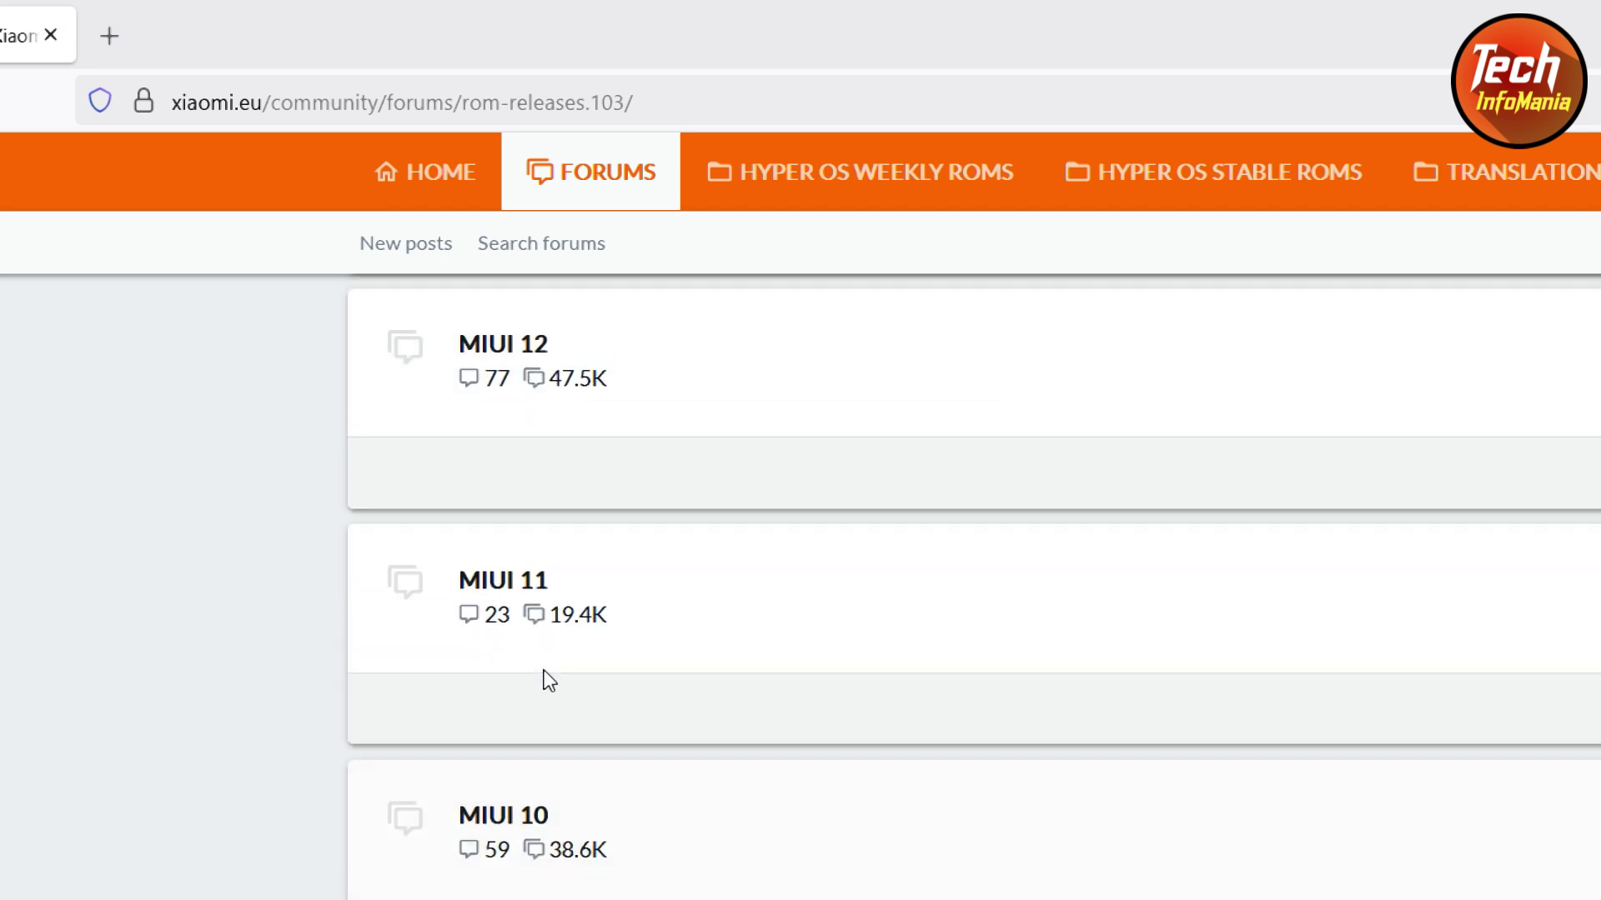
scroll(548, 682, "up", 4)
scroll(549, 680, "up", 2)
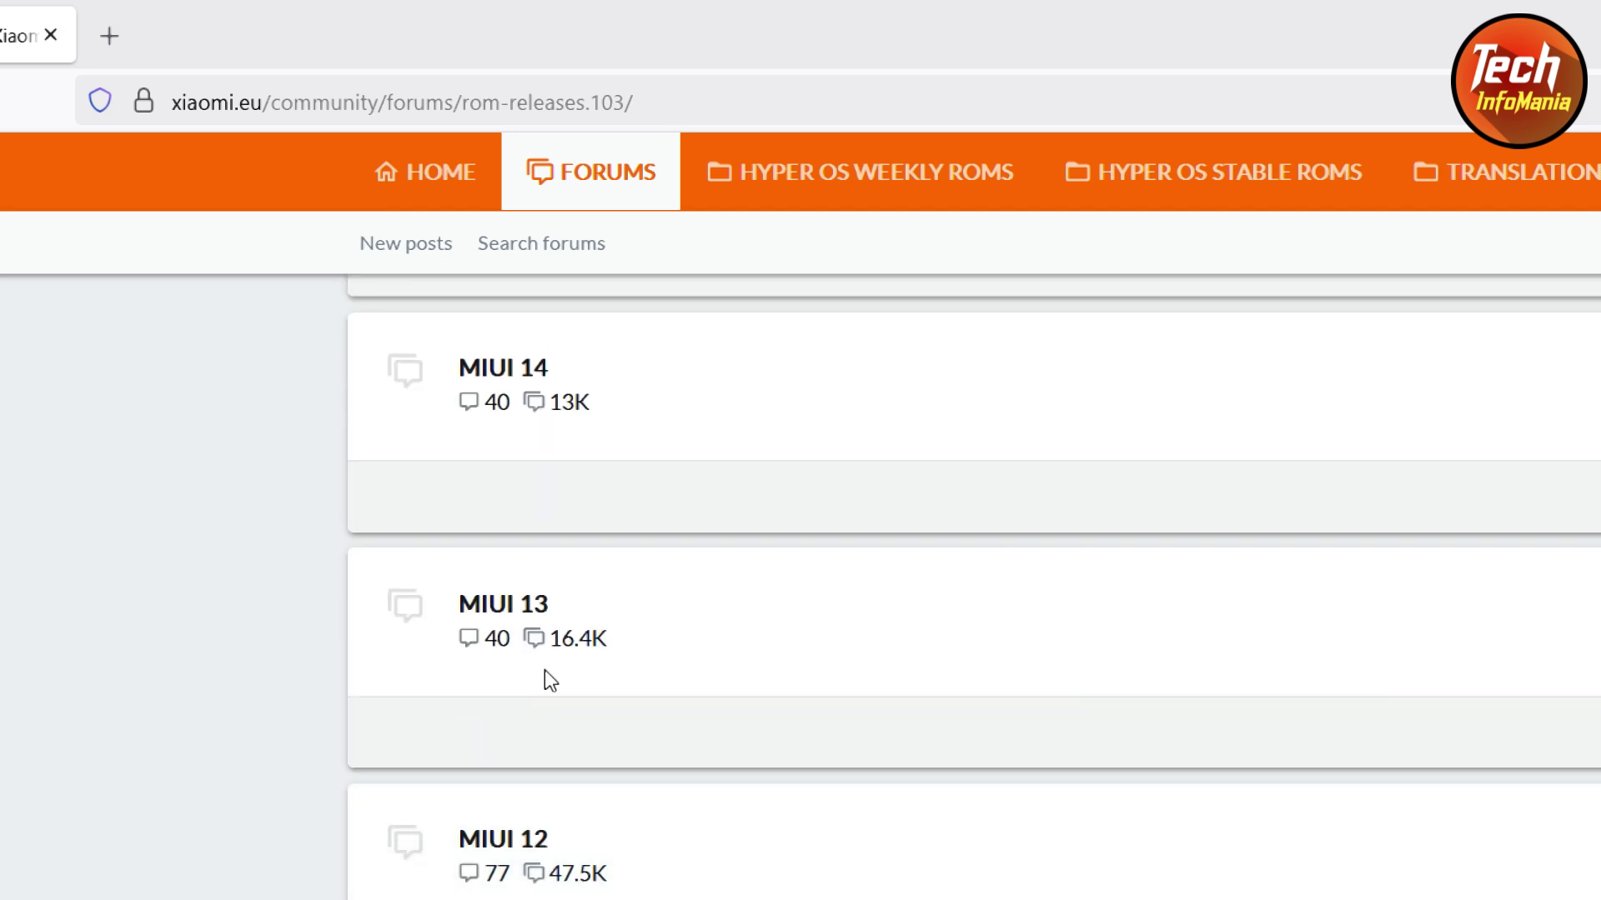
scroll(545, 675, "up", 4)
scroll(524, 711, "down", 4)
scroll(536, 654, "down", 2)
scroll(514, 693, "up", 6)
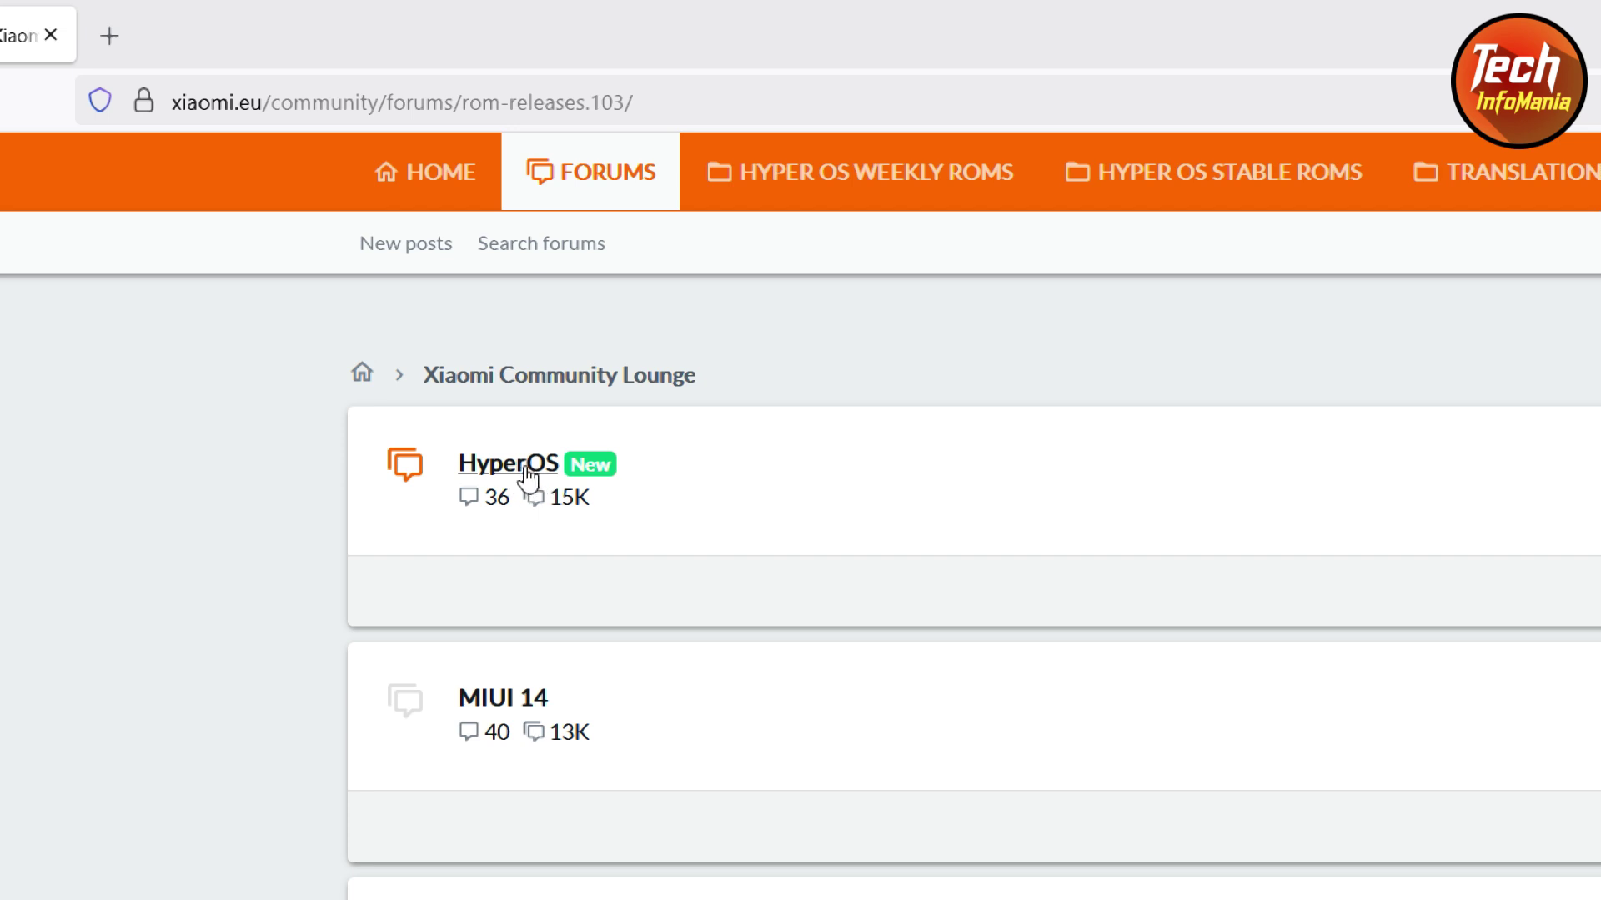
Open the HyperOS sub-forum and then its pinned HyperOS 2.0 STABLE RELEASE thread.
left_click(527, 475)
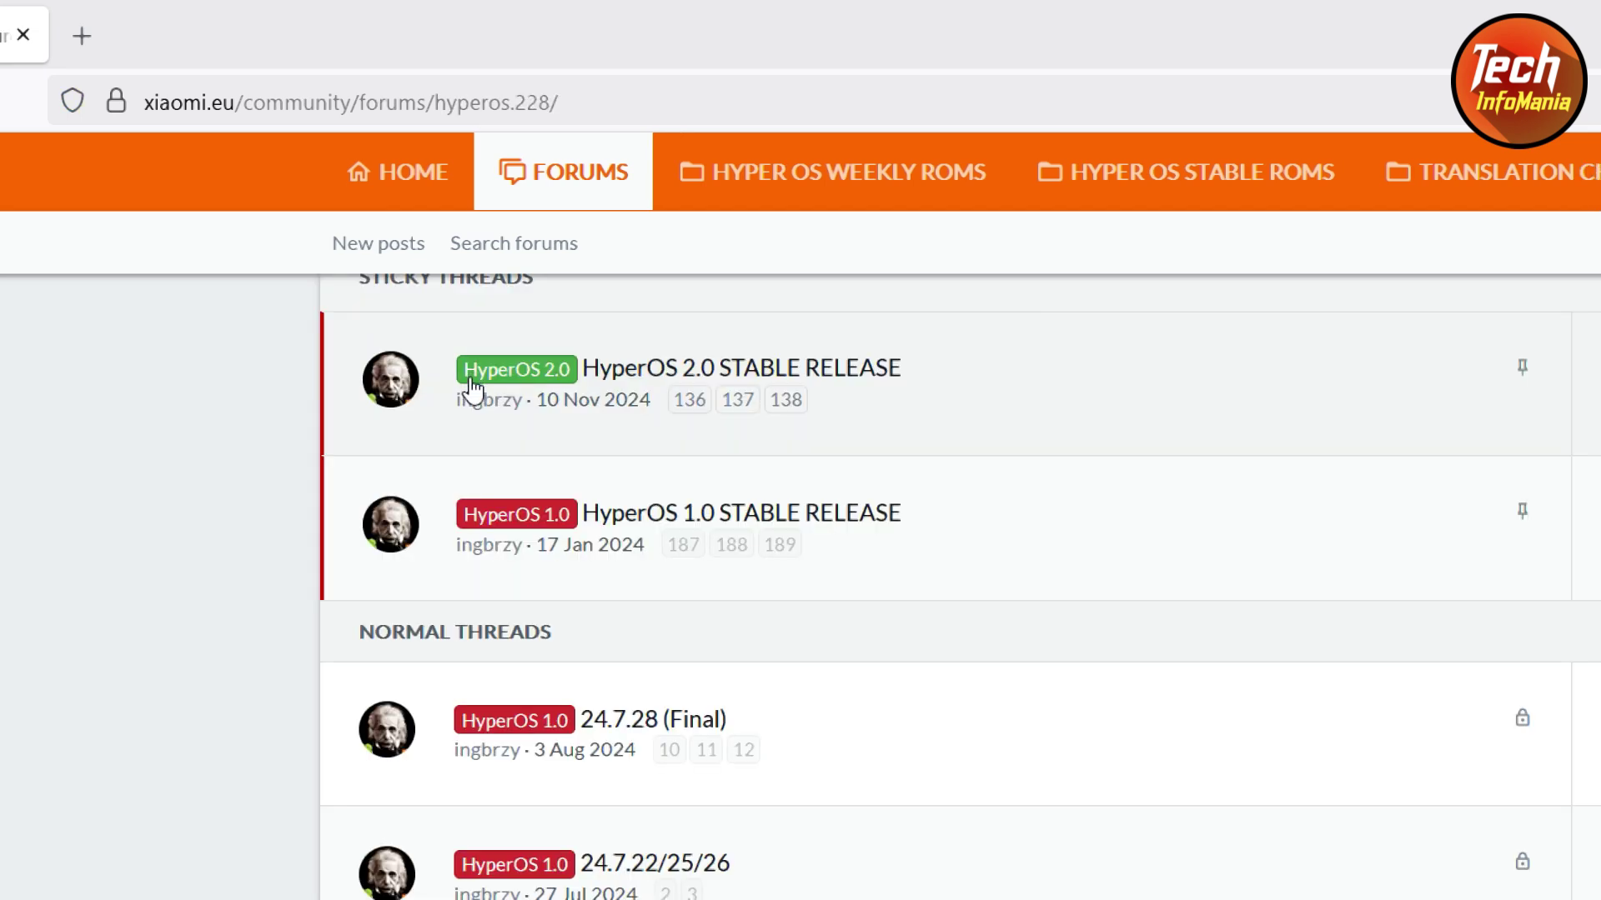
mouse_move(582, 397)
mouse_move(773, 377)
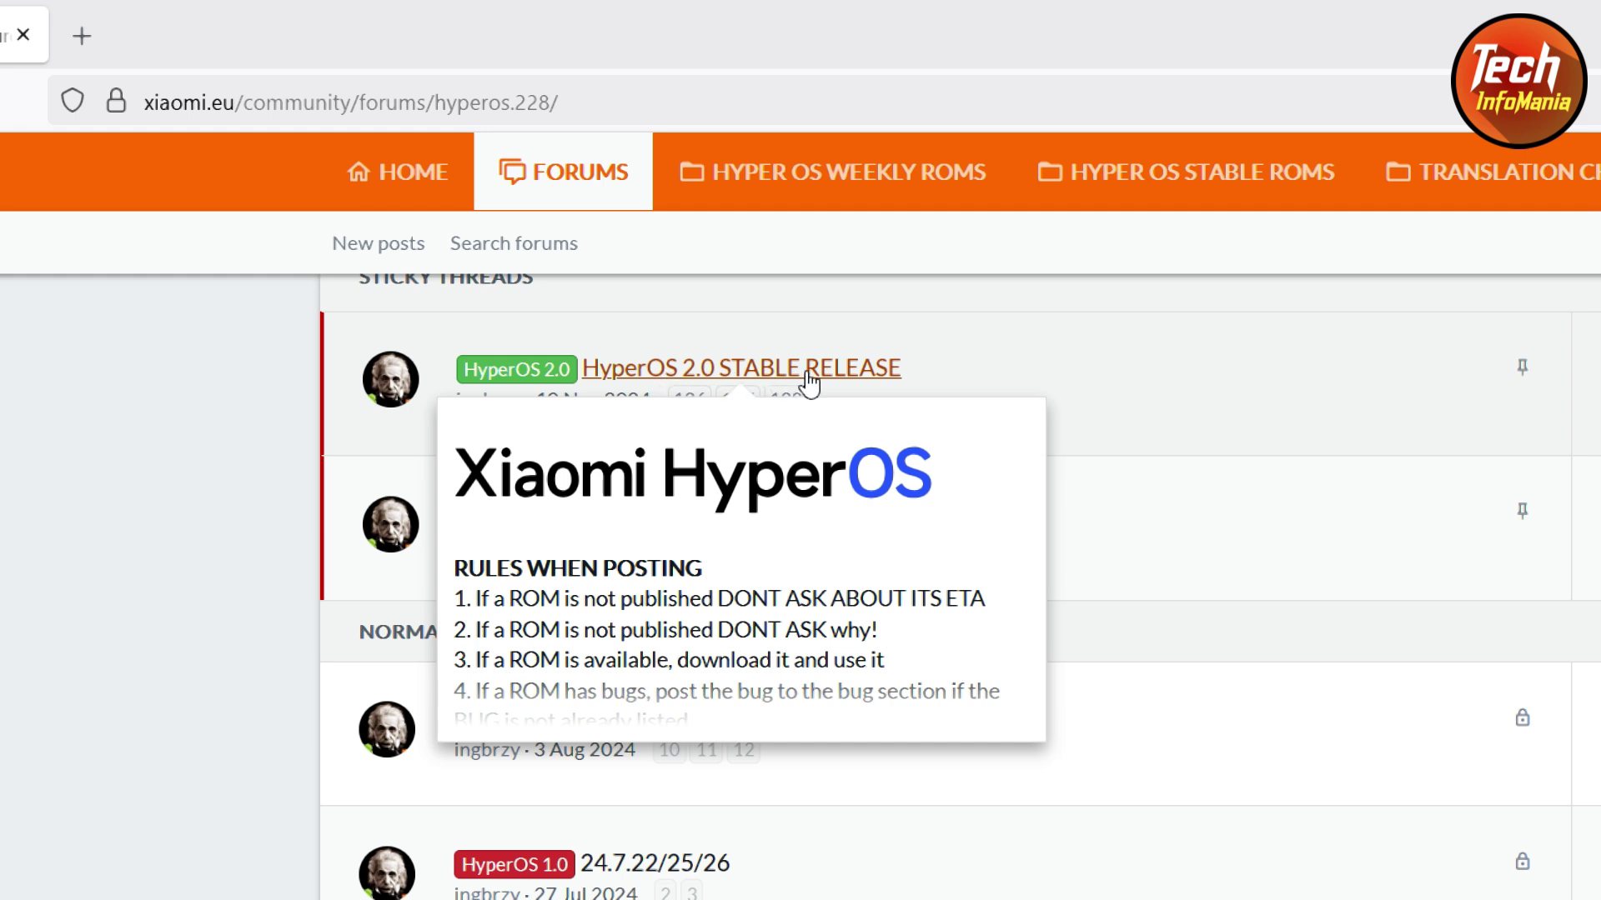
left_click(807, 371)
Scroll the thread's supported devices table, then back up to the DOWNLOAD STABLE SourceForge link.
scroll(896, 521, "down", 3)
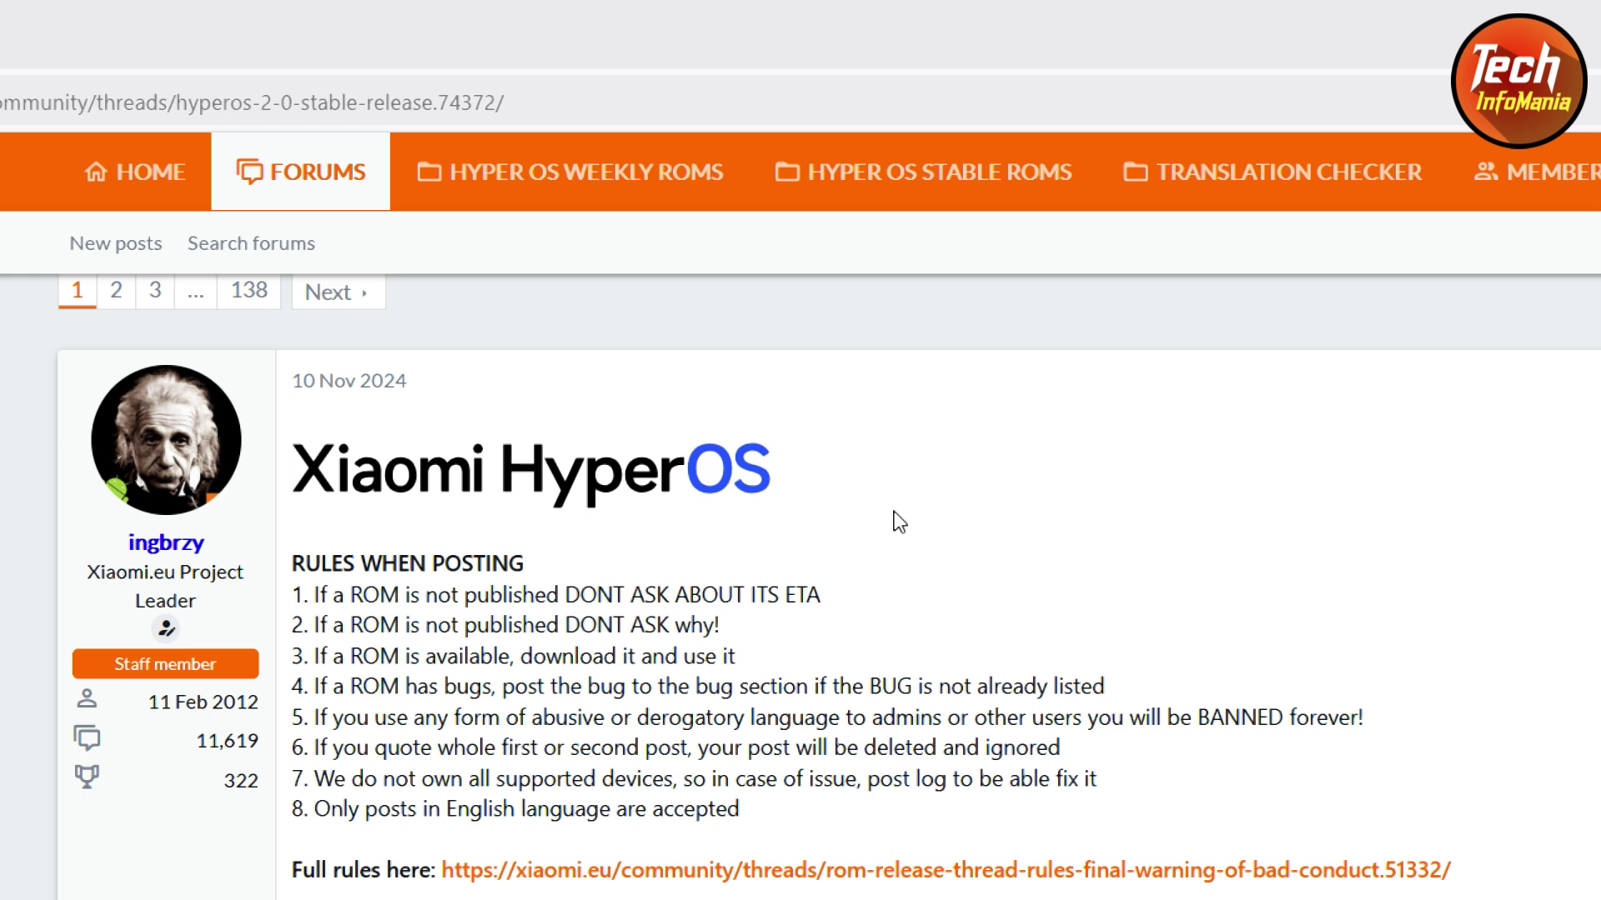
scroll(899, 522, "down", 5)
scroll(896, 521, "down", 7)
scroll(896, 521, "up", 4)
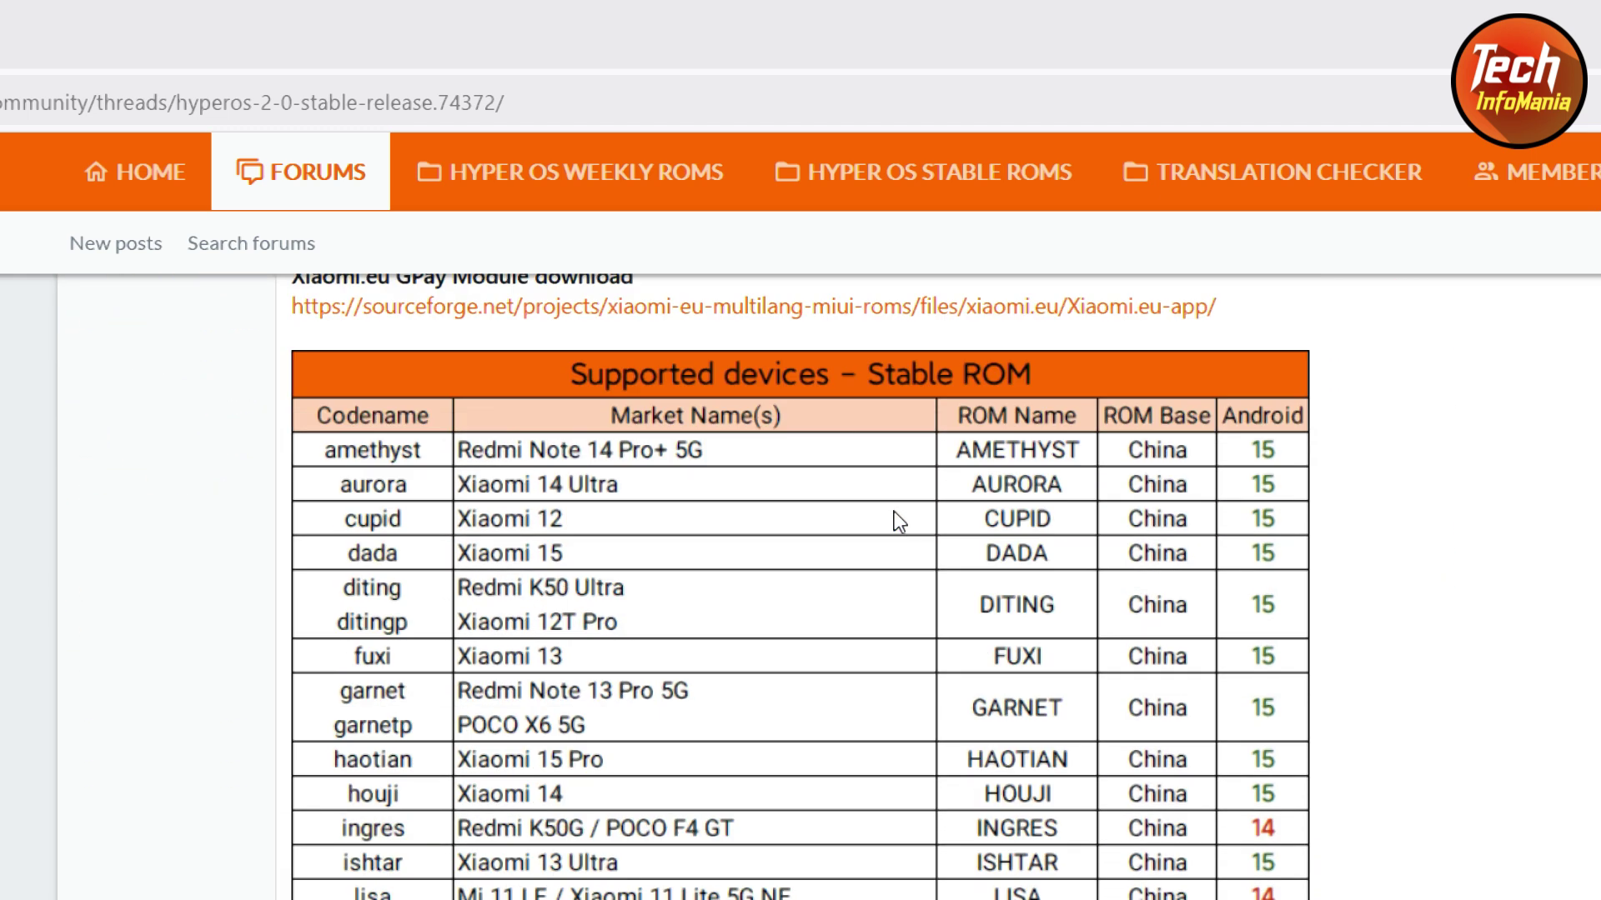
scroll(894, 511, "up", 1)
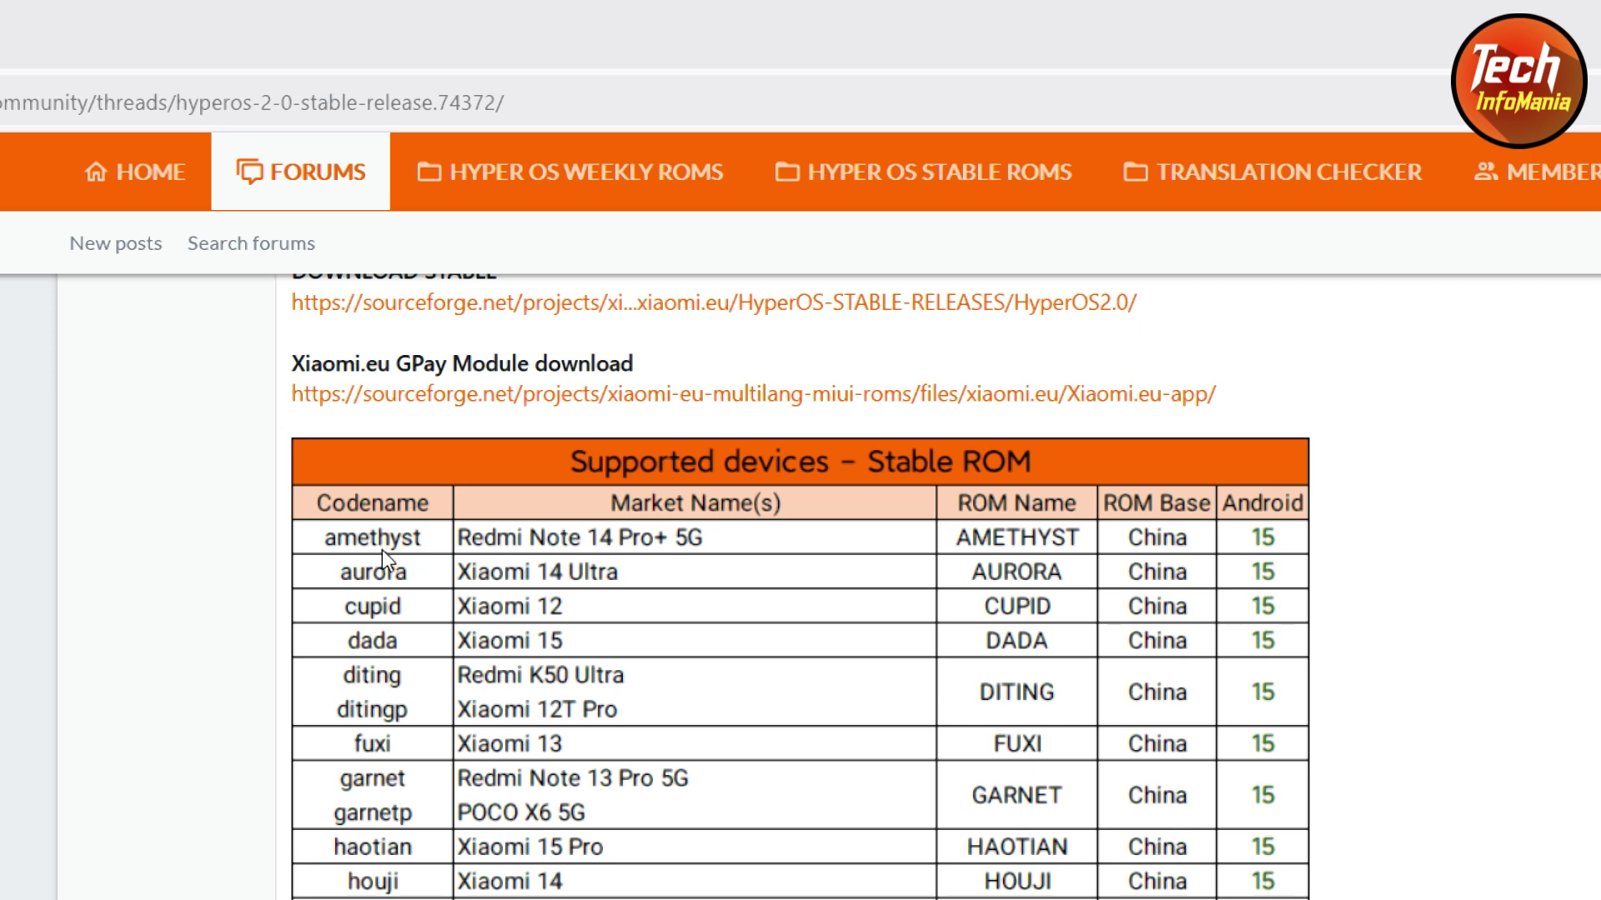
scroll(500, 534, "down", 4)
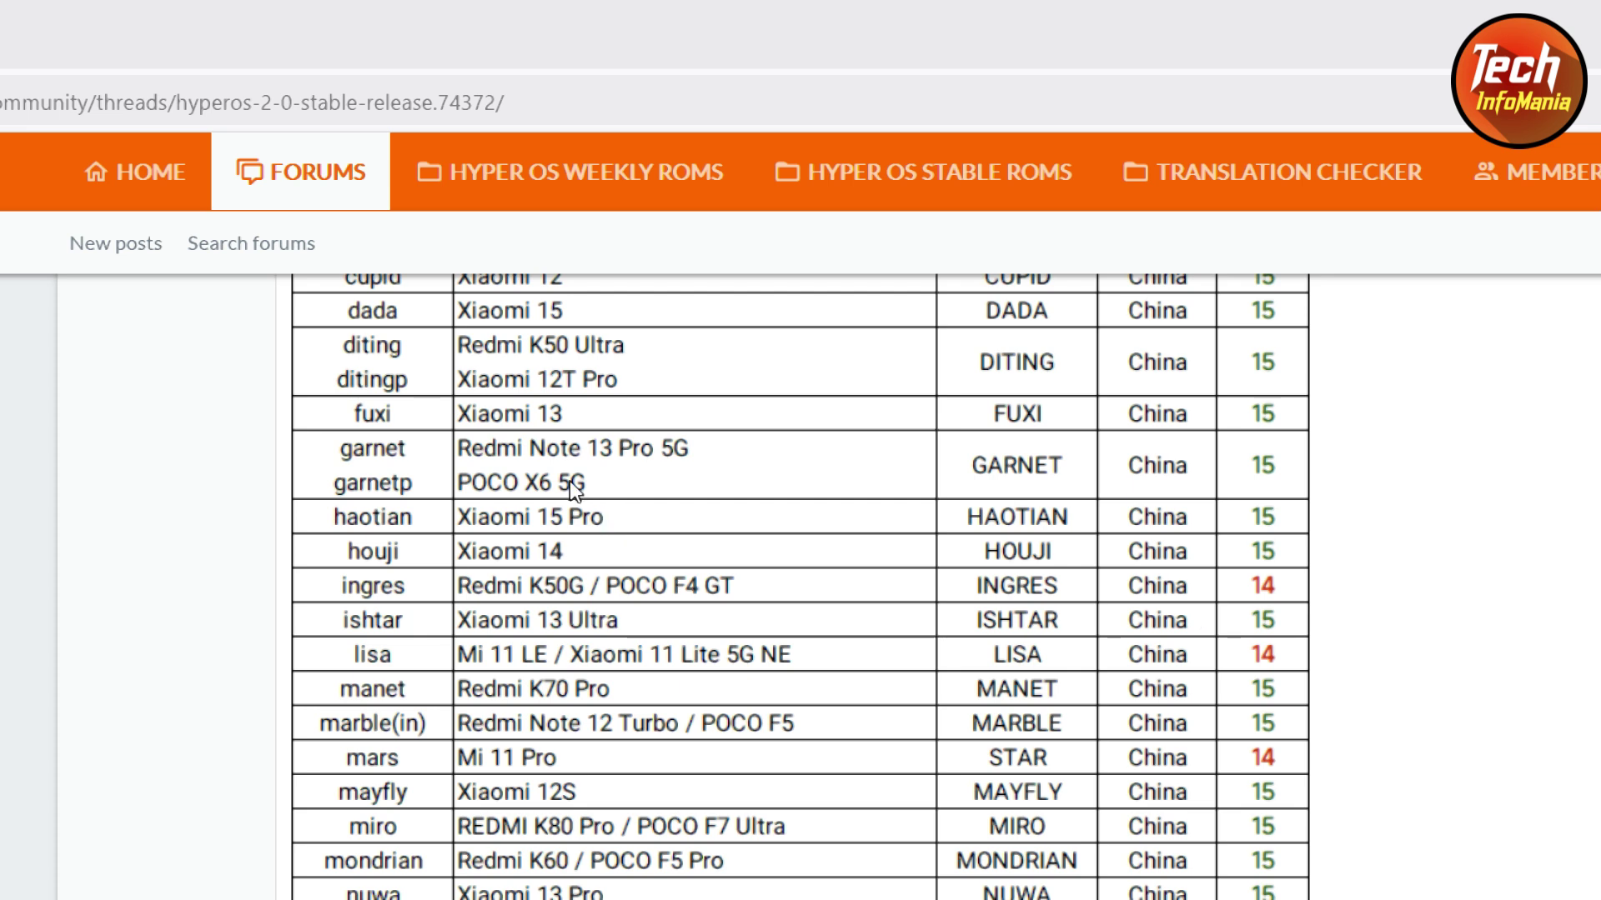
scroll(578, 497, "down", 2)
scroll(578, 497, "down", 2)
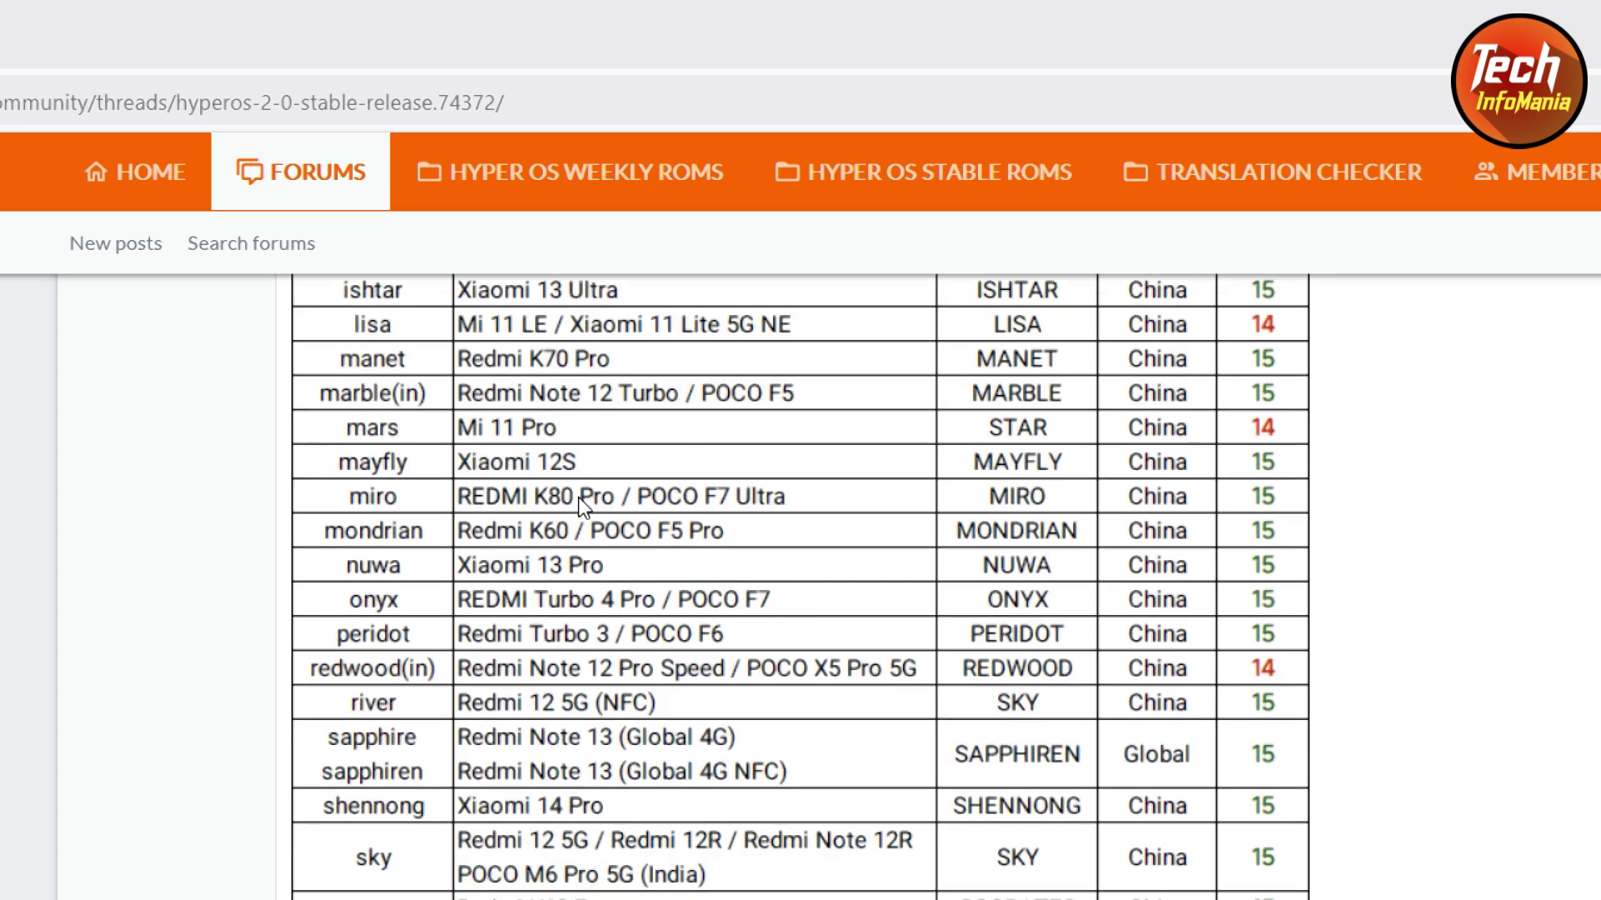
scroll(615, 588, "down", 2)
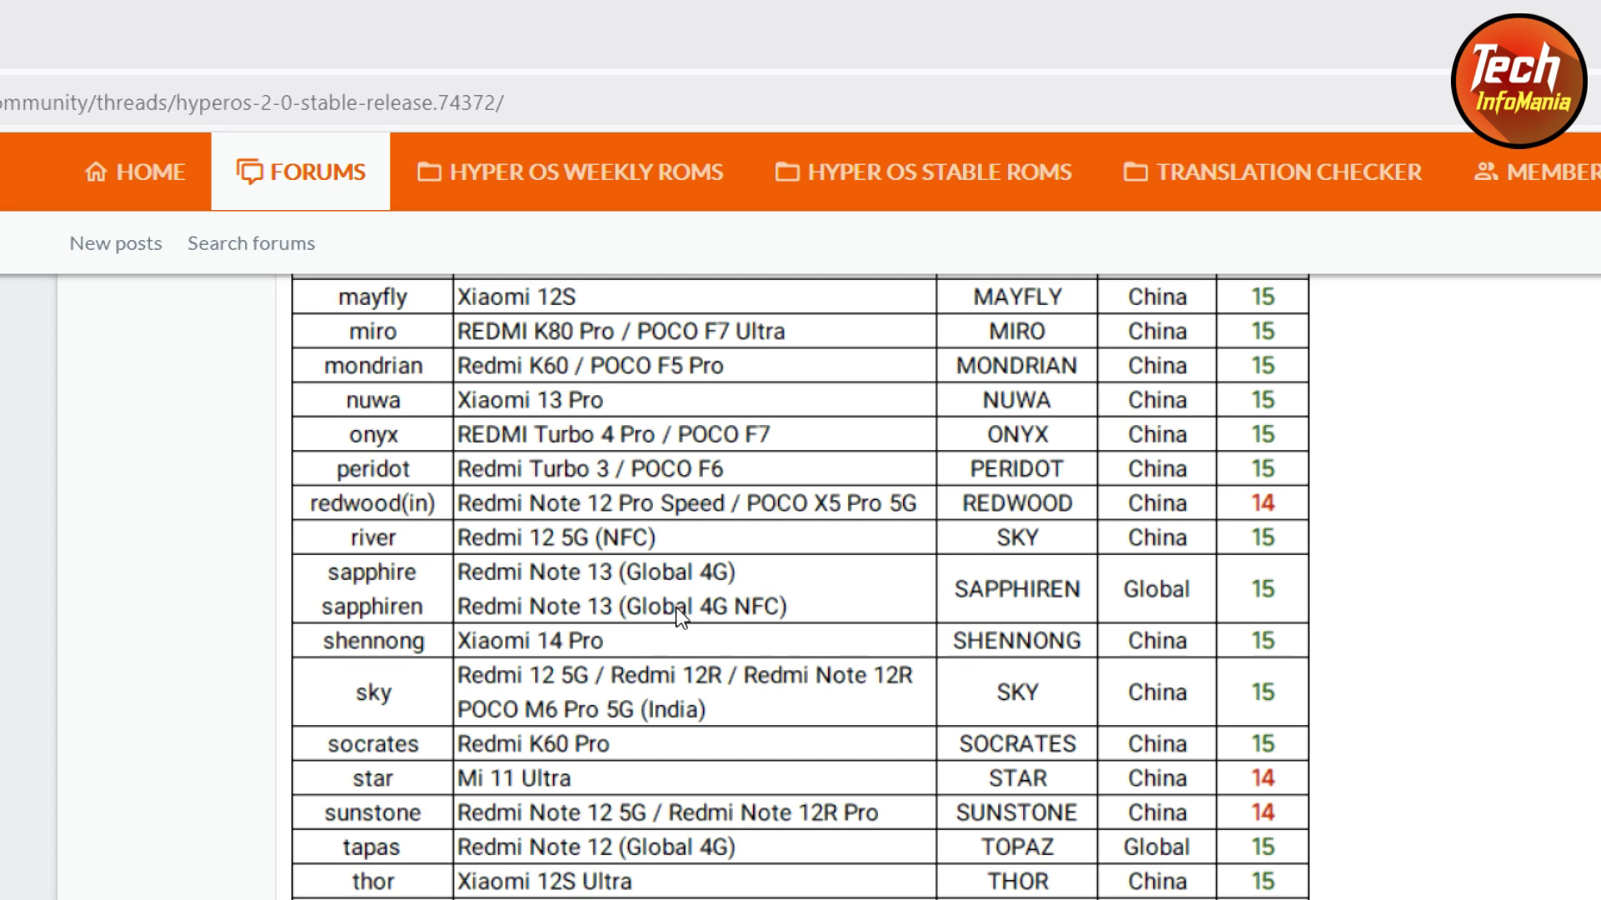
scroll(673, 634, "down", 3)
scroll(671, 637, "down", 1)
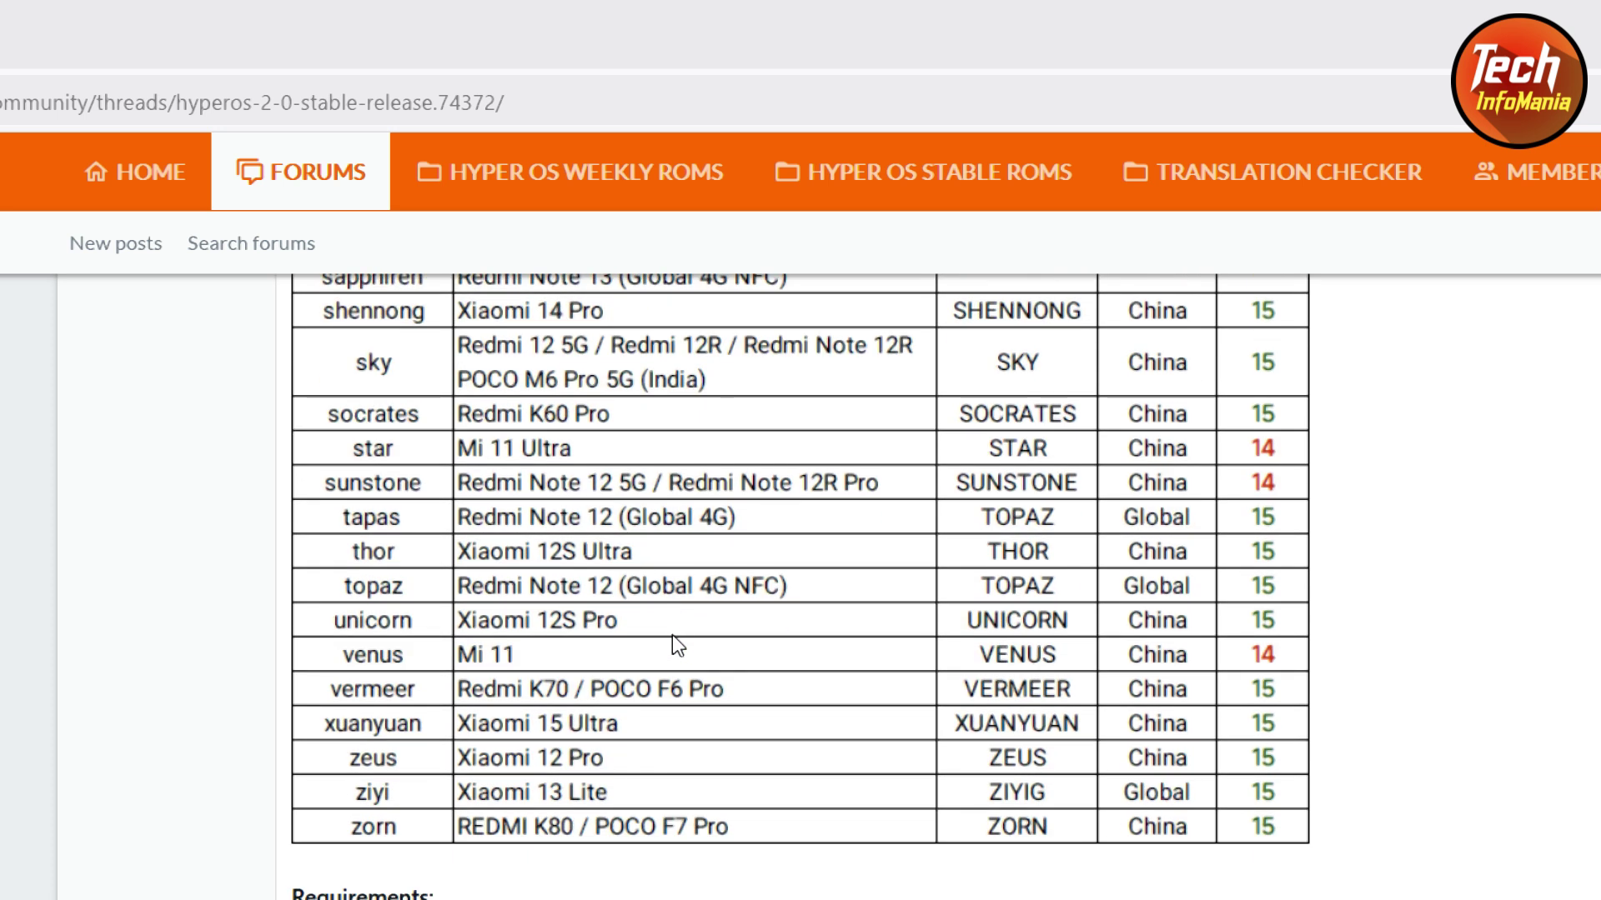
scroll(672, 633, "up", 2)
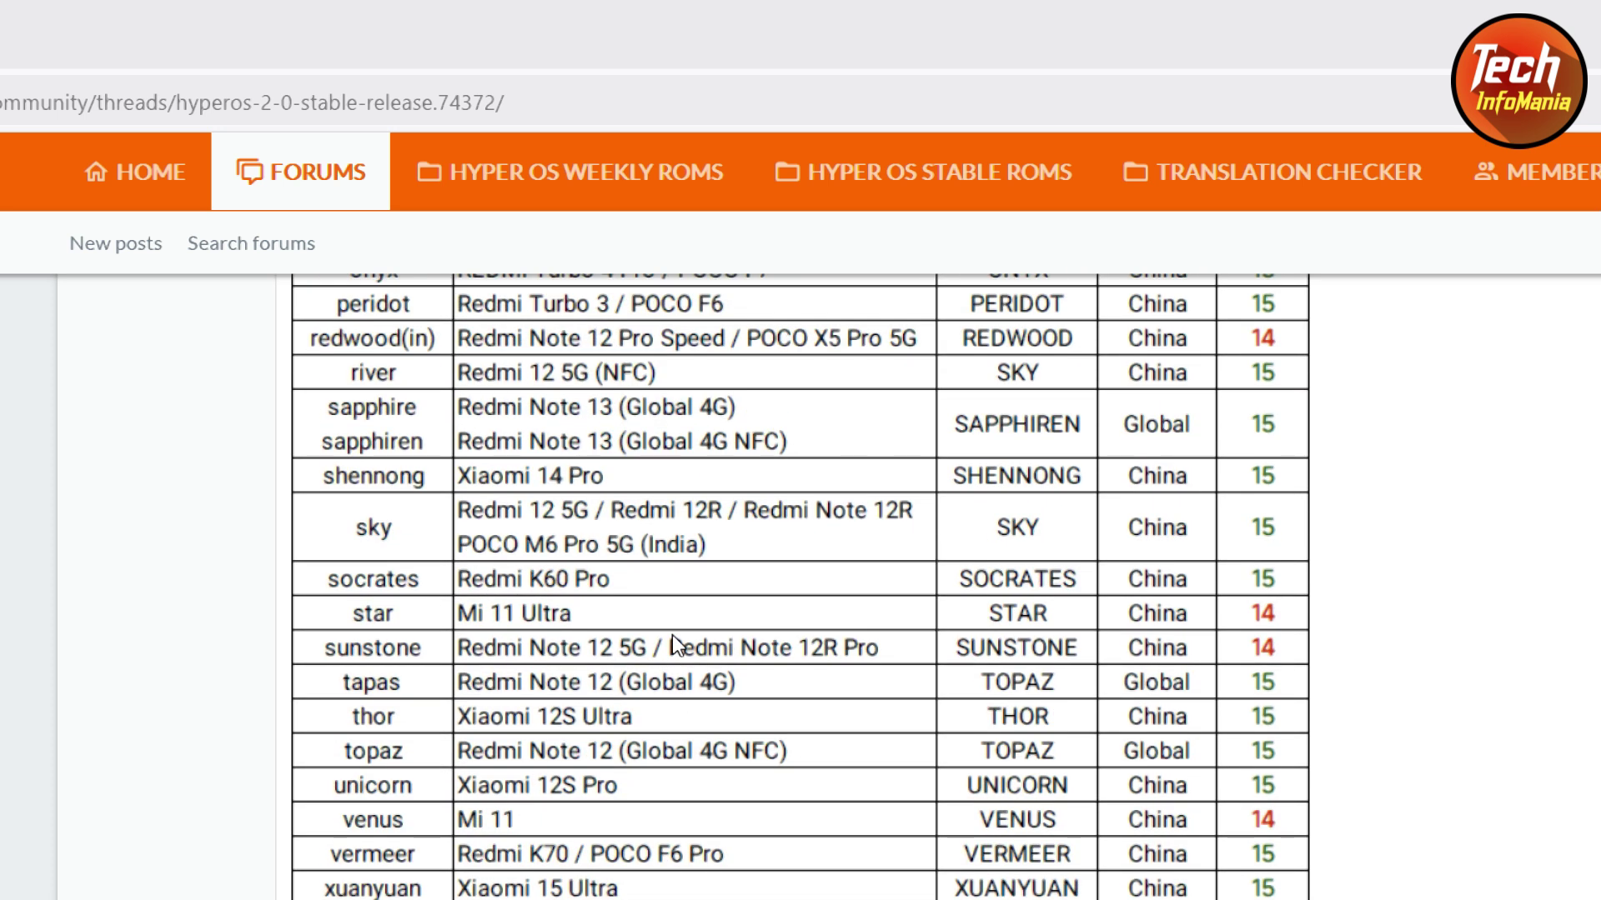
scroll(672, 634, "up", 4)
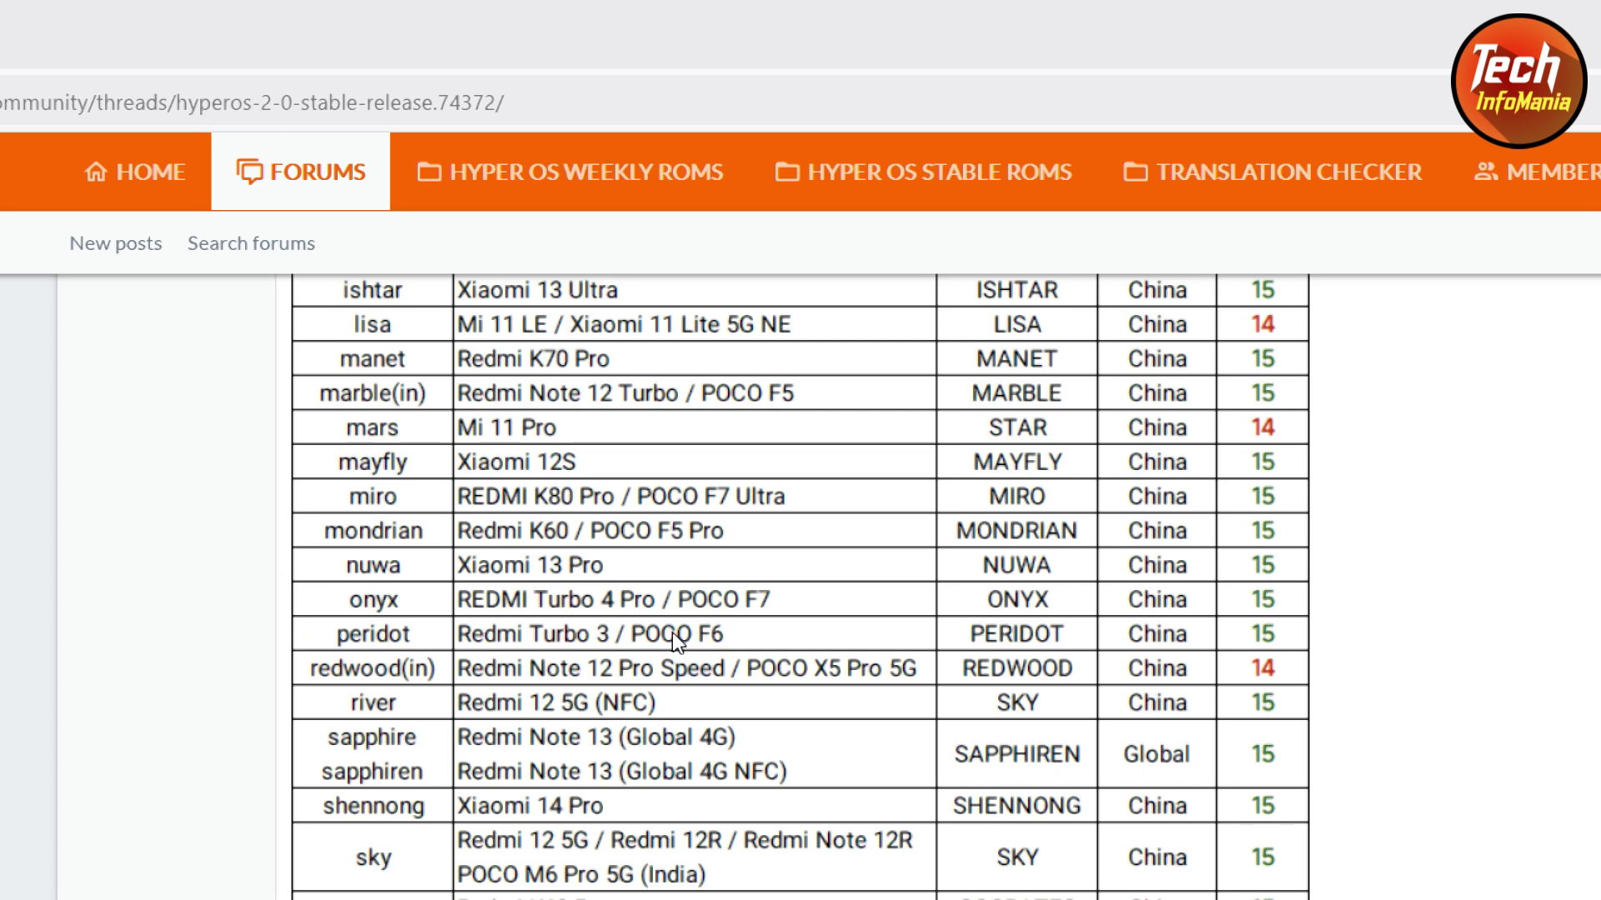
scroll(672, 632, "up", 1)
scroll(672, 632, "up", 3)
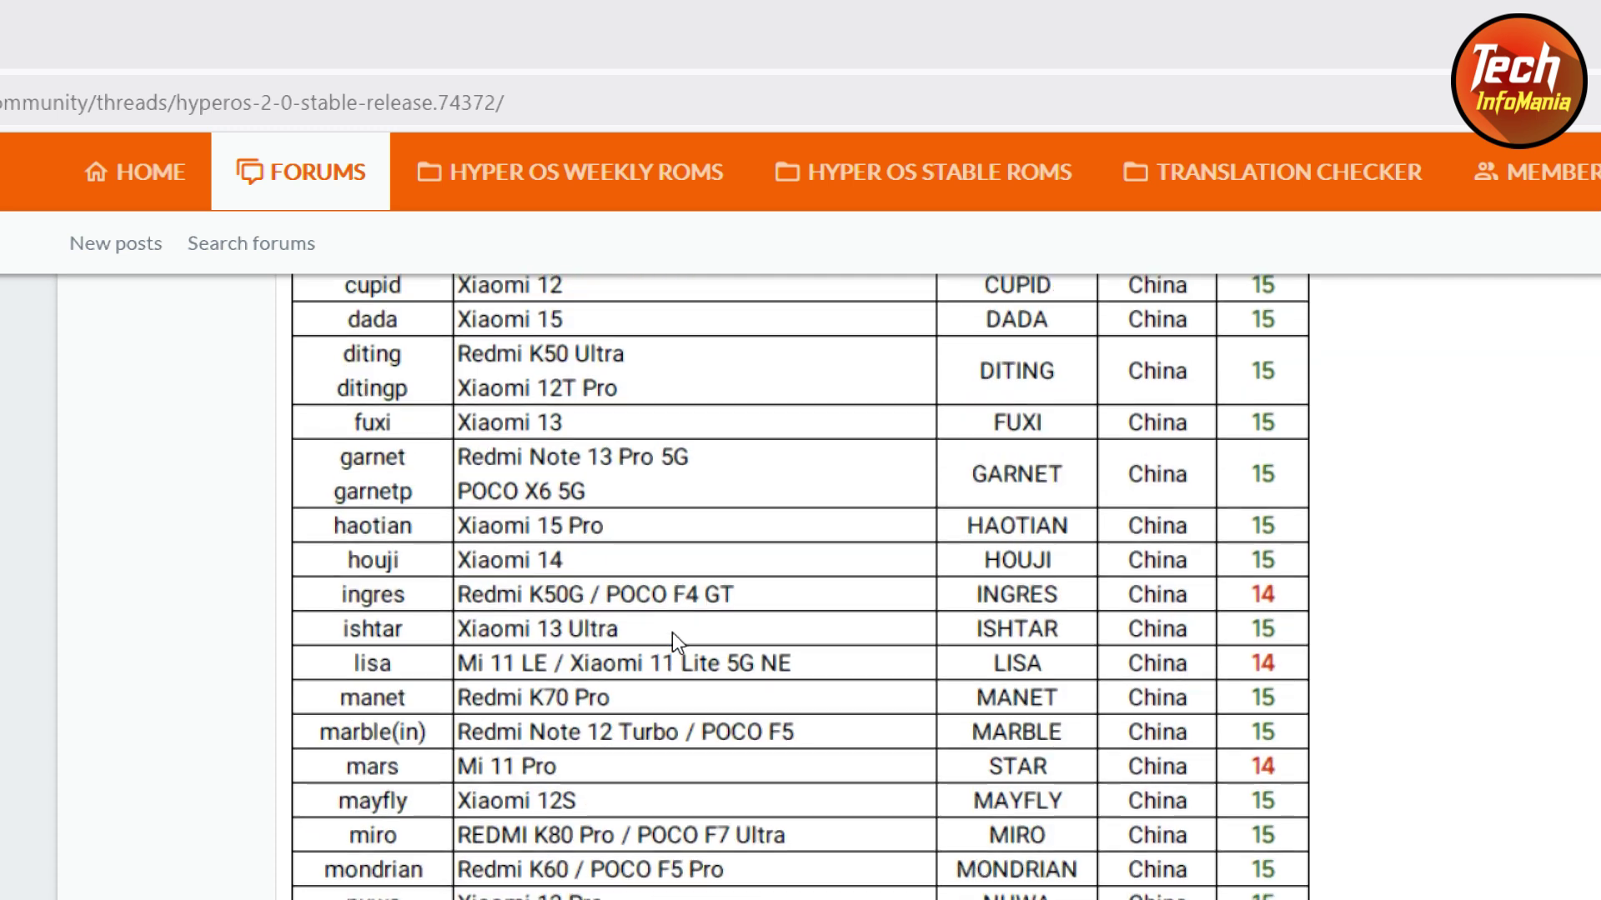
scroll(676, 642, "up", 2)
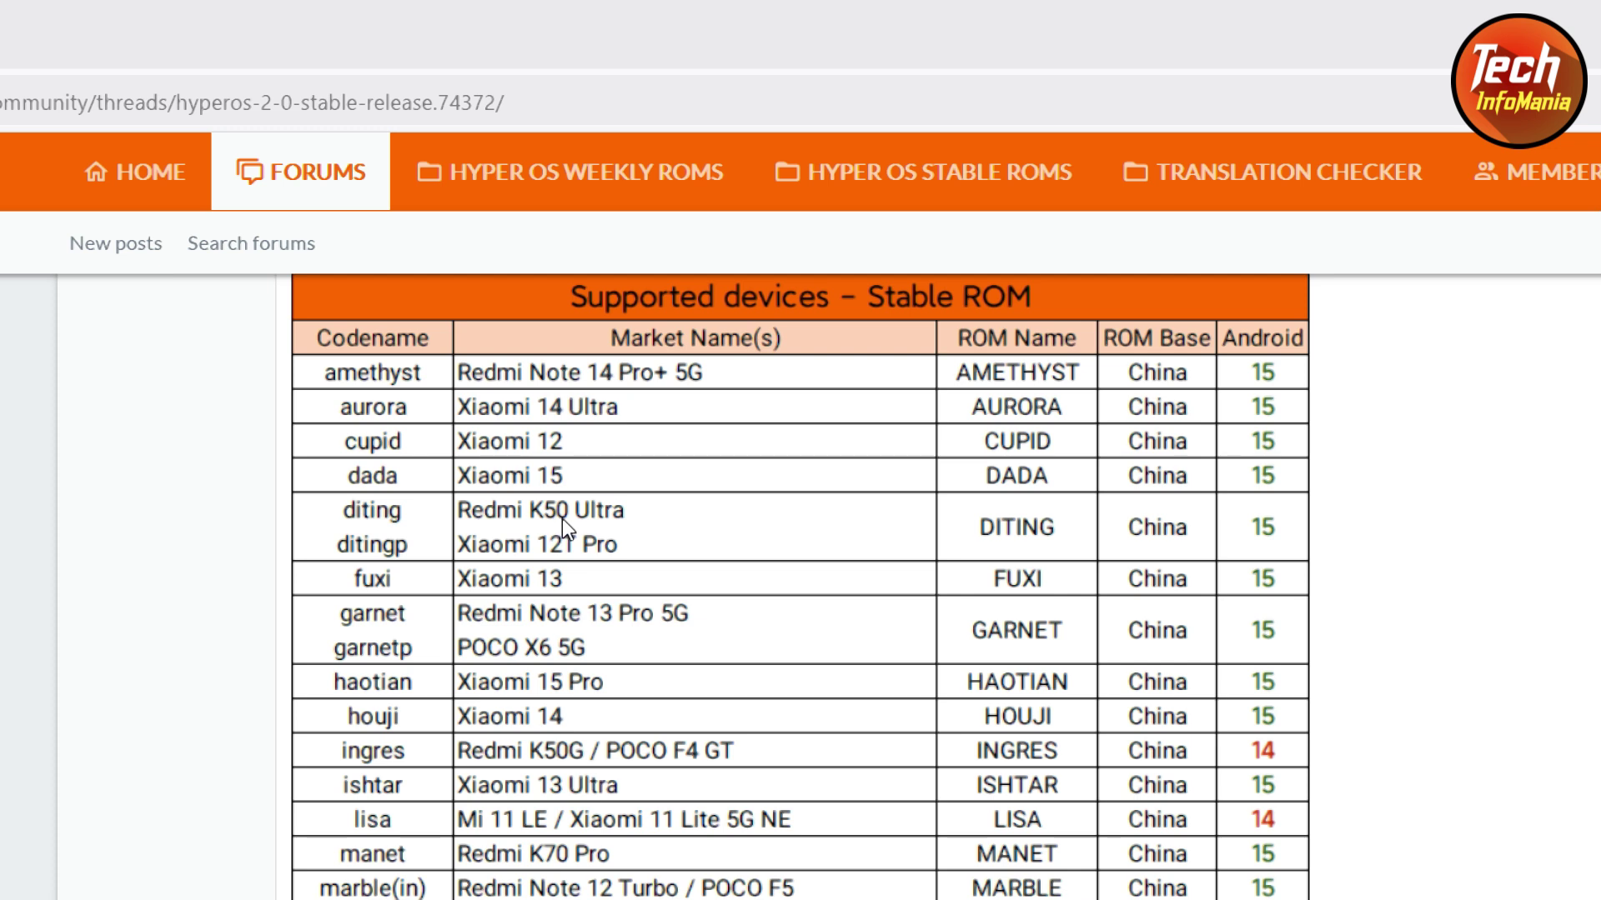
scroll(564, 518, "up", 4)
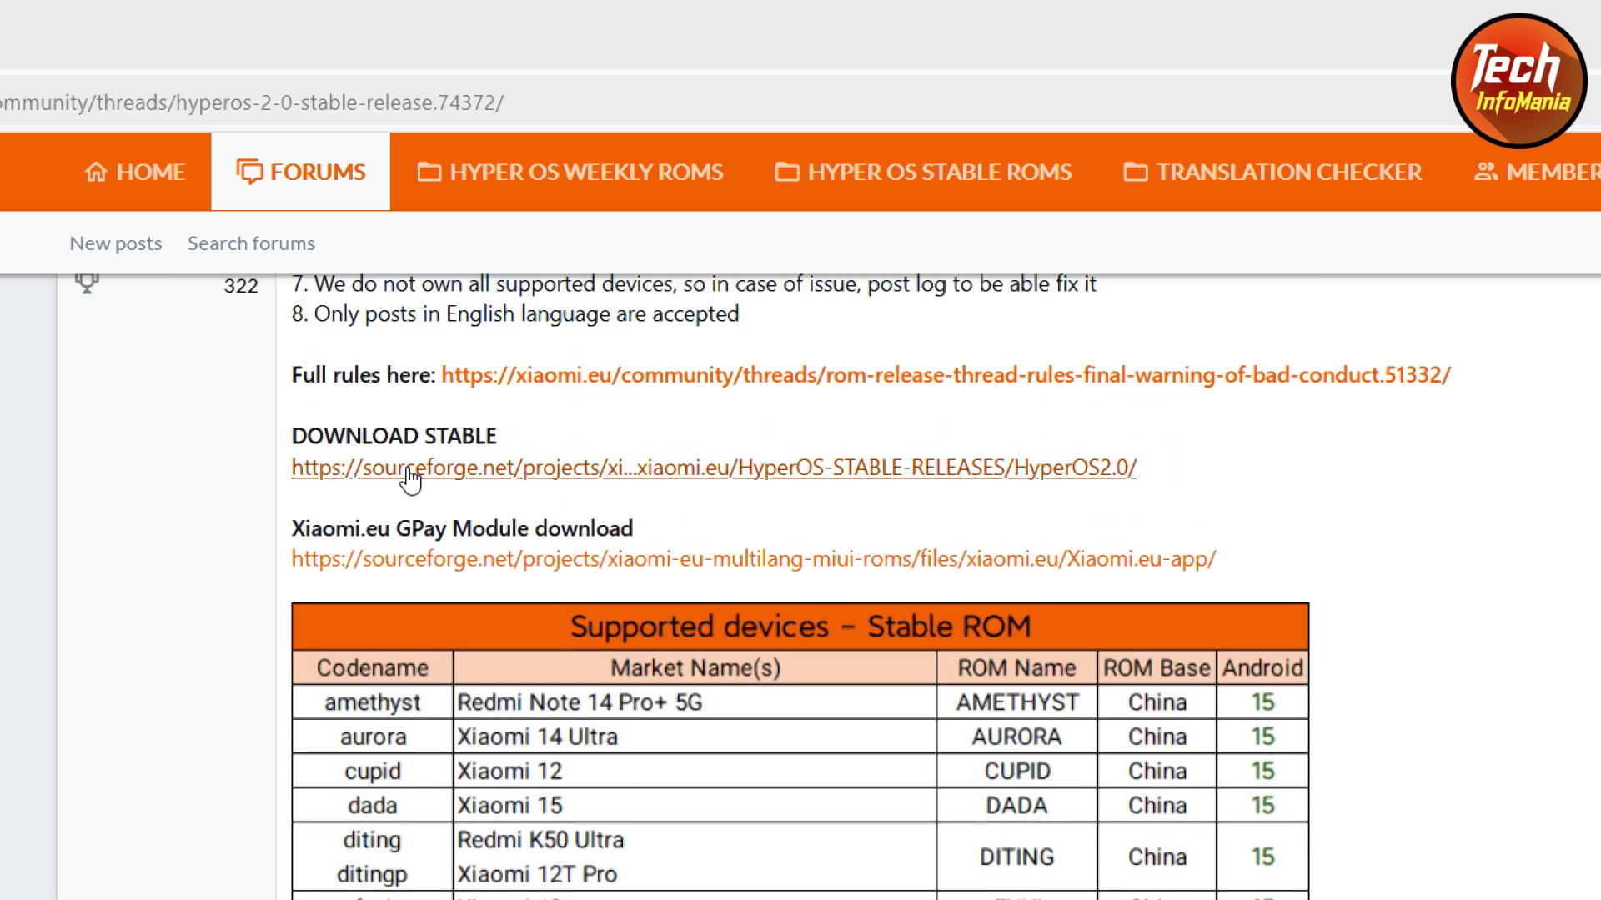
Follow the DOWNLOAD STABLE link to SourceForge and scroll the HyperOS2.0 files to the SAPPHIREN zip.
left_click_drag(292, 435, 489, 436)
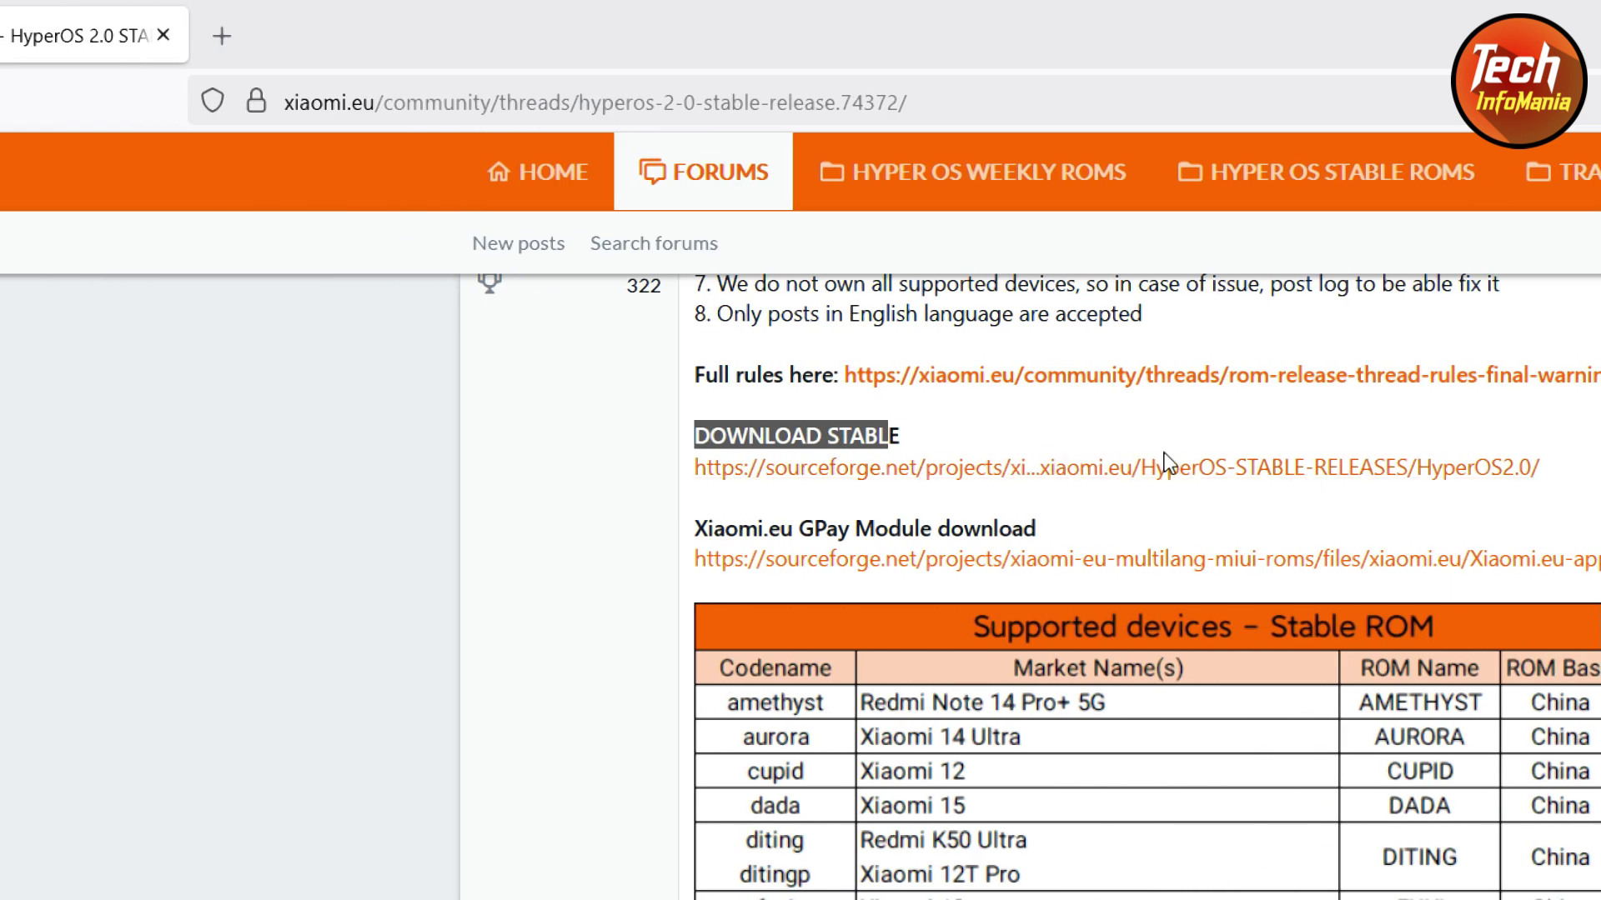
left_click(675, 468)
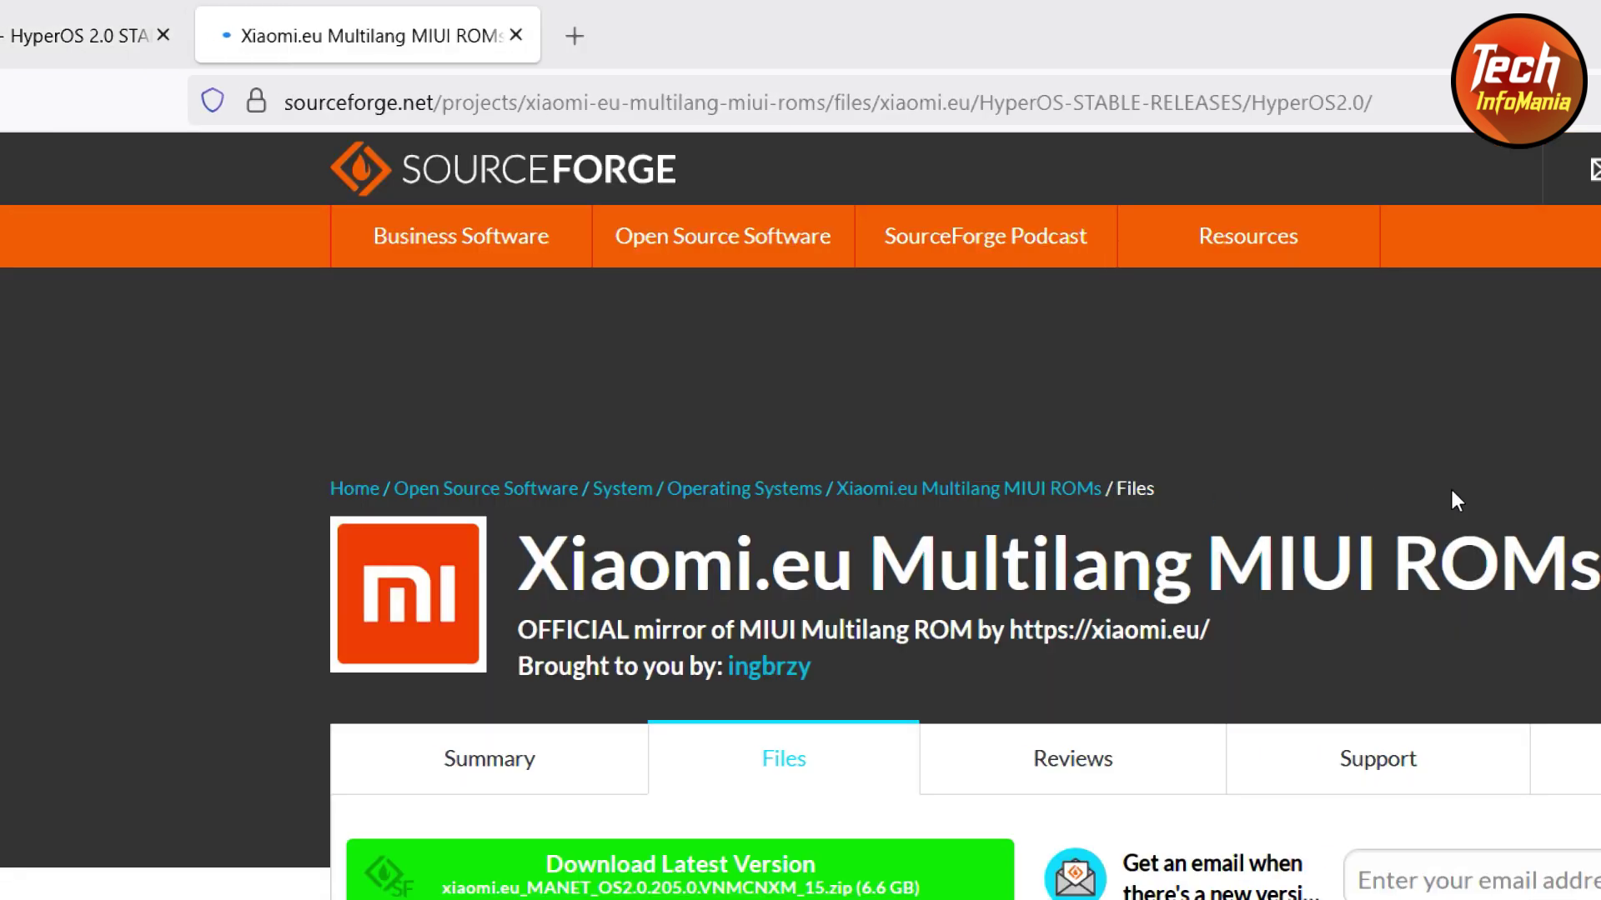
scroll(1486, 530, "down", 4)
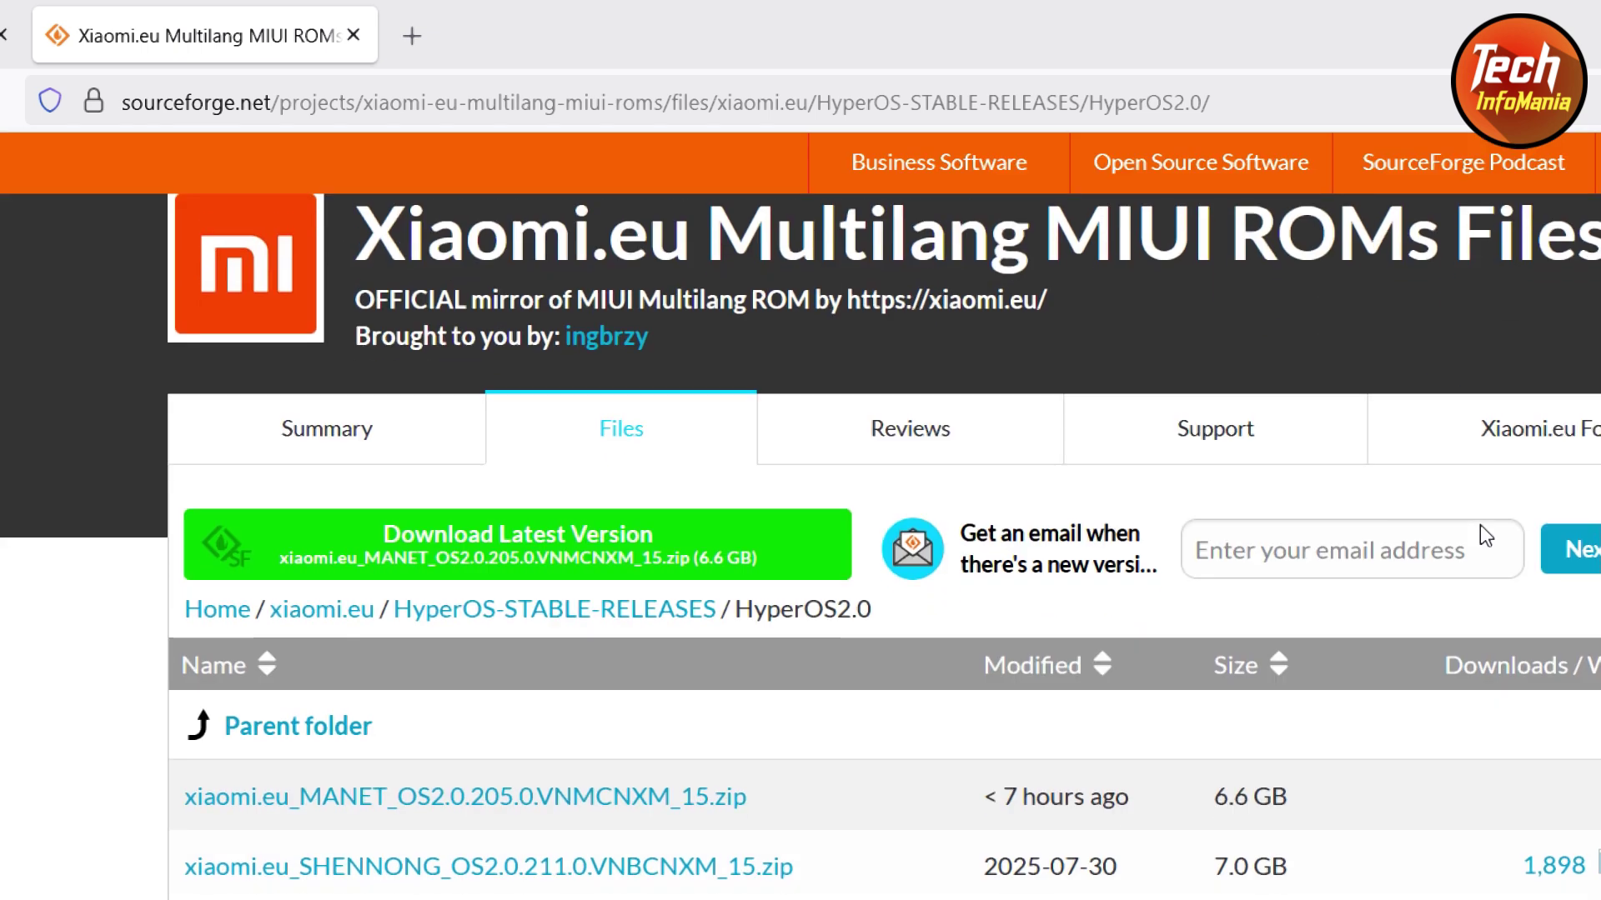
scroll(1482, 524, "down", 6)
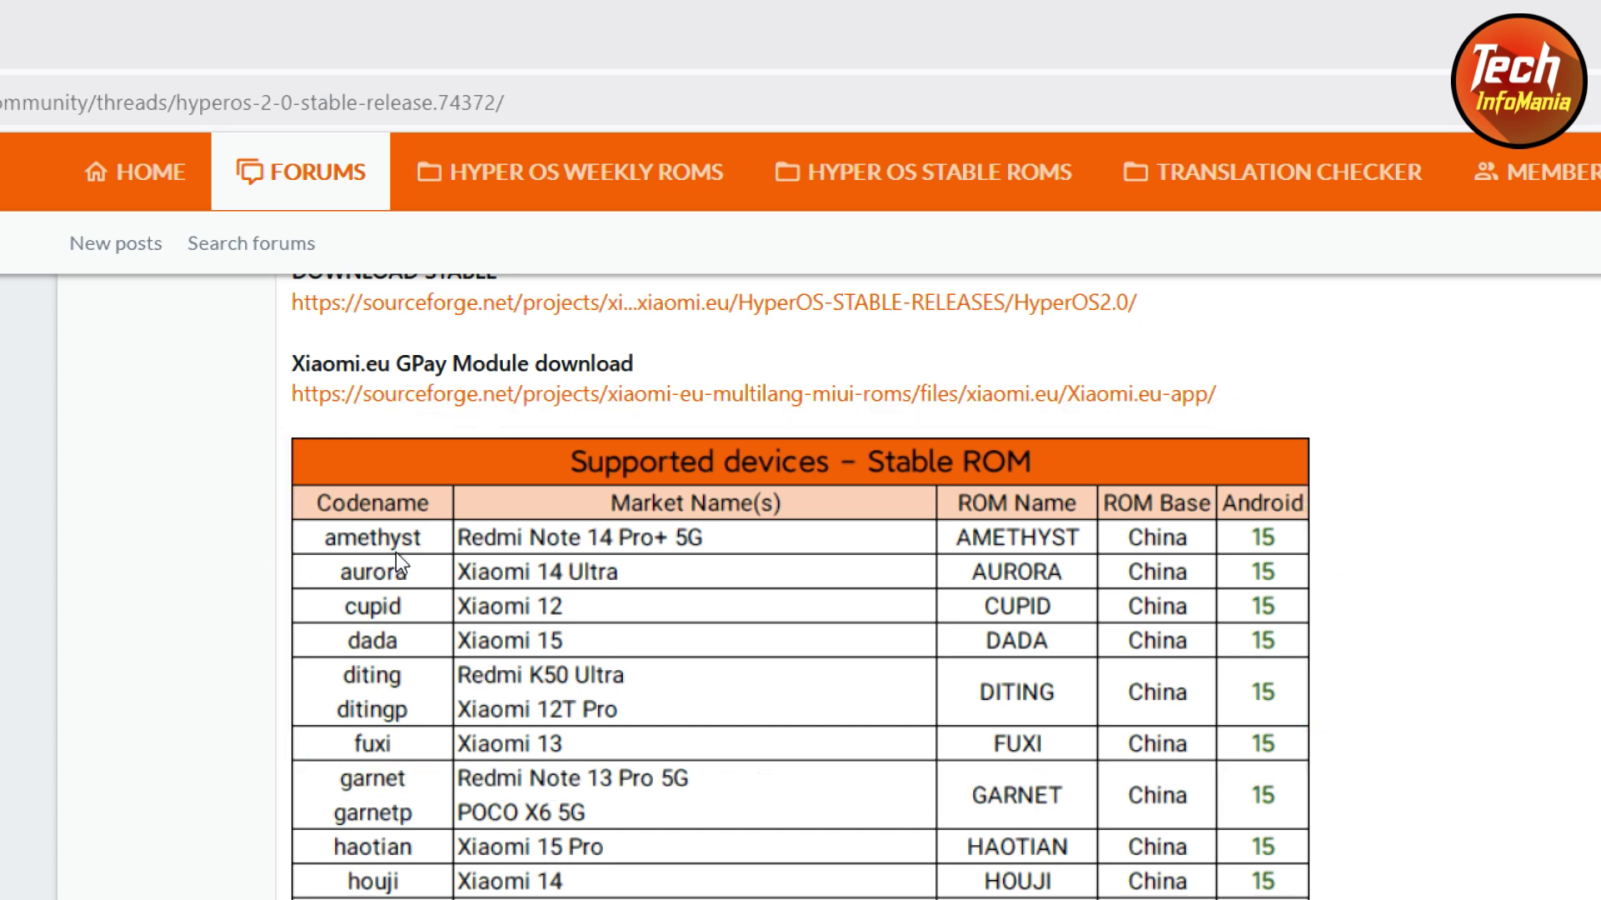
scroll(403, 561, "down", 4)
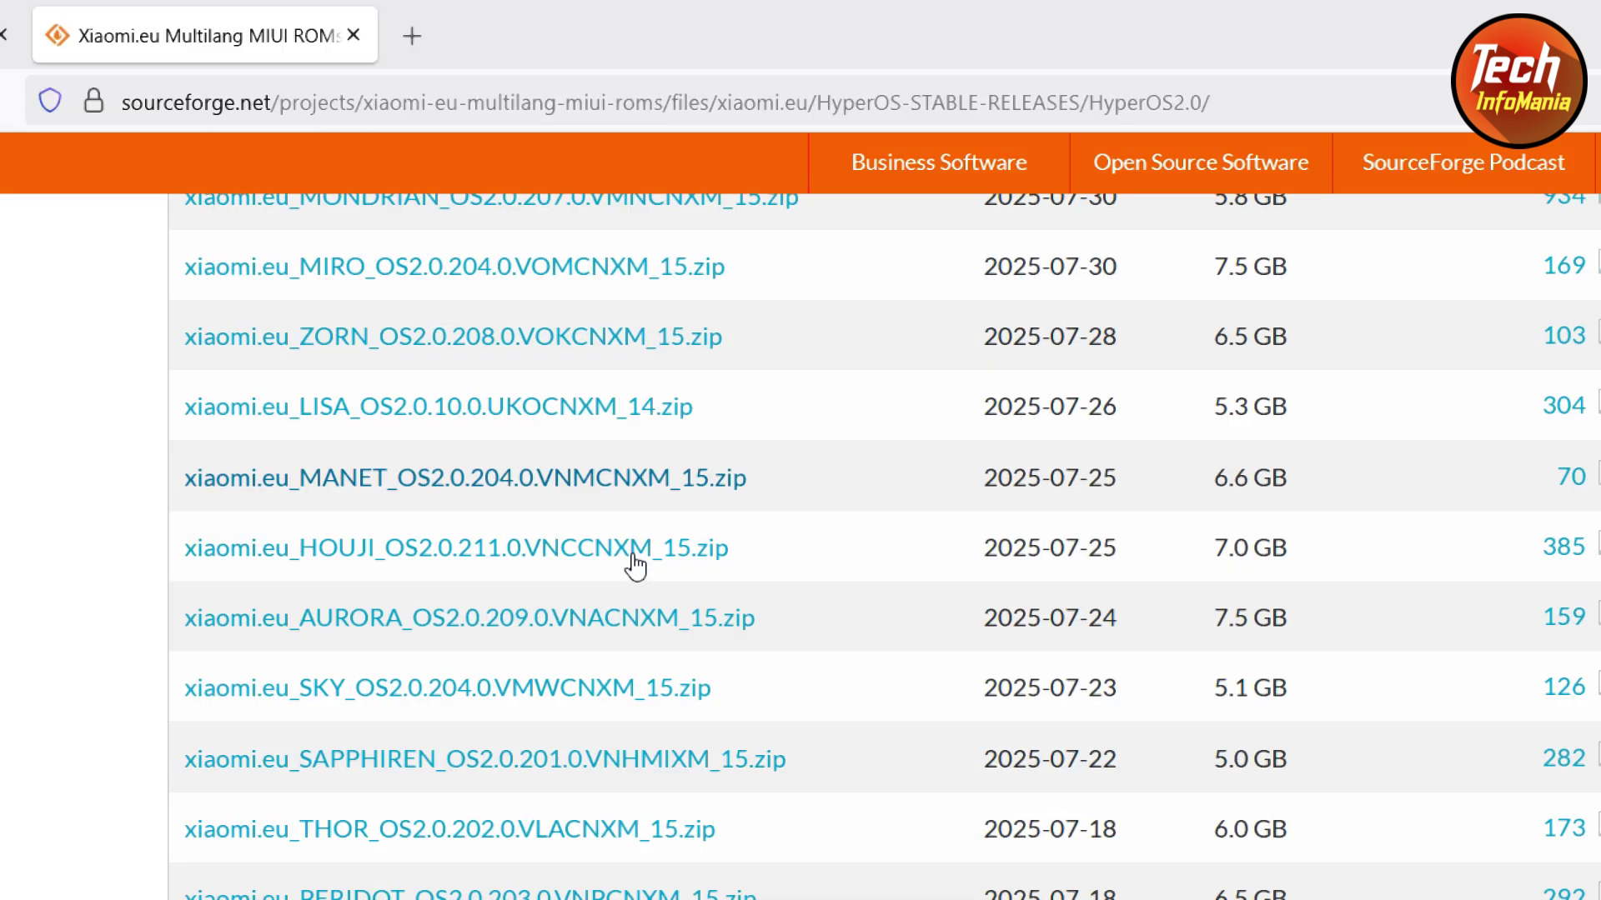
scroll(633, 557, "down", 1)
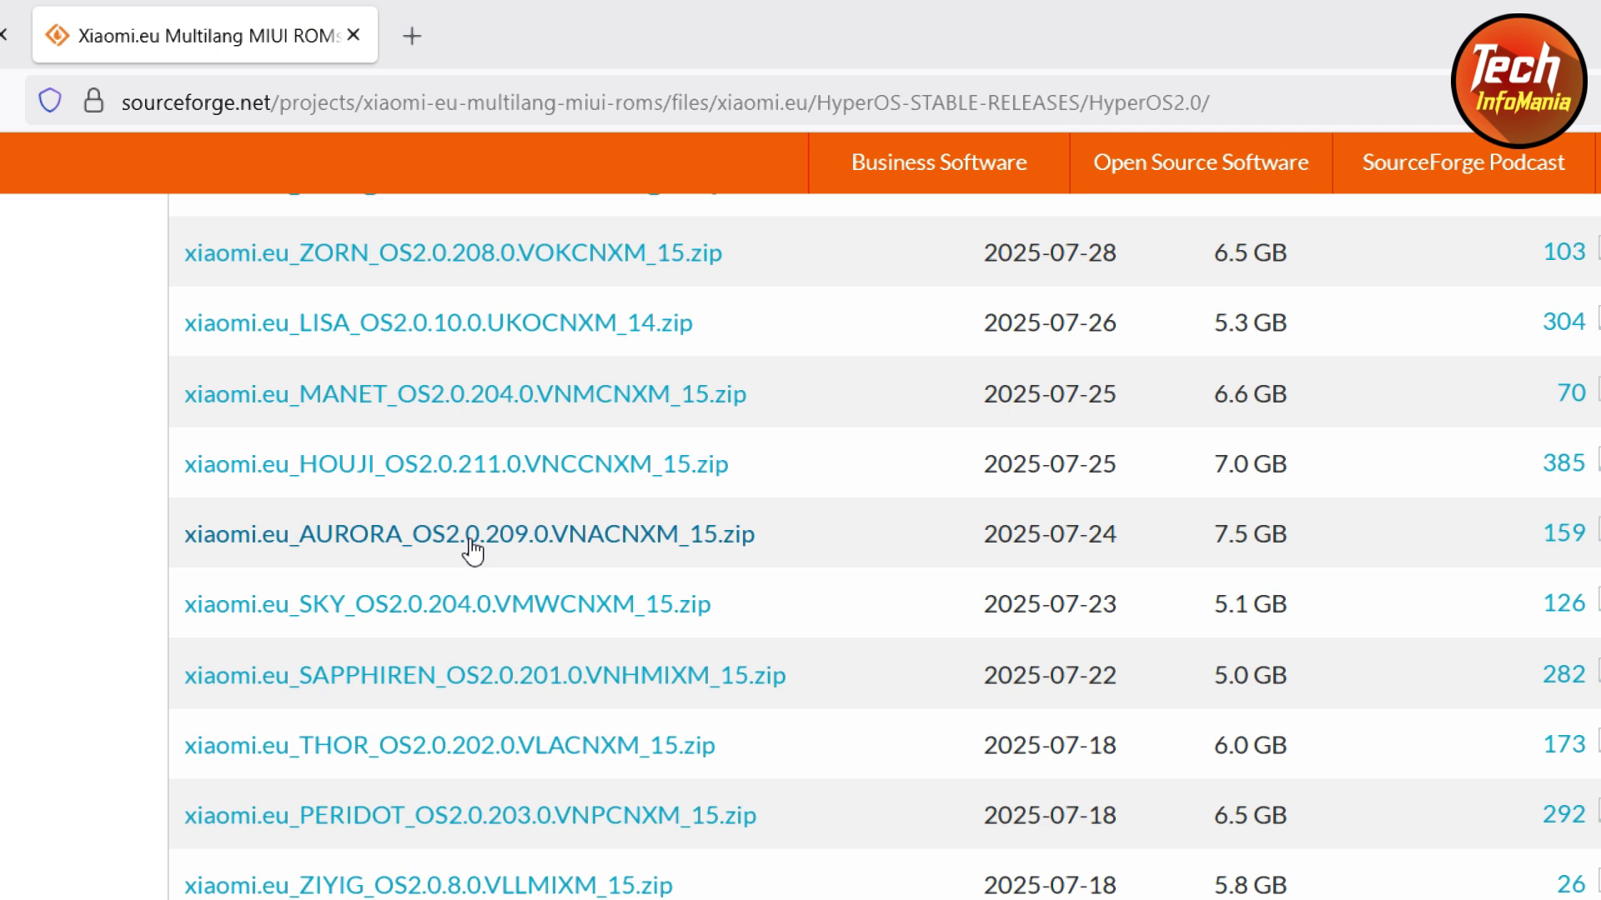
scroll(475, 546, "down", 2)
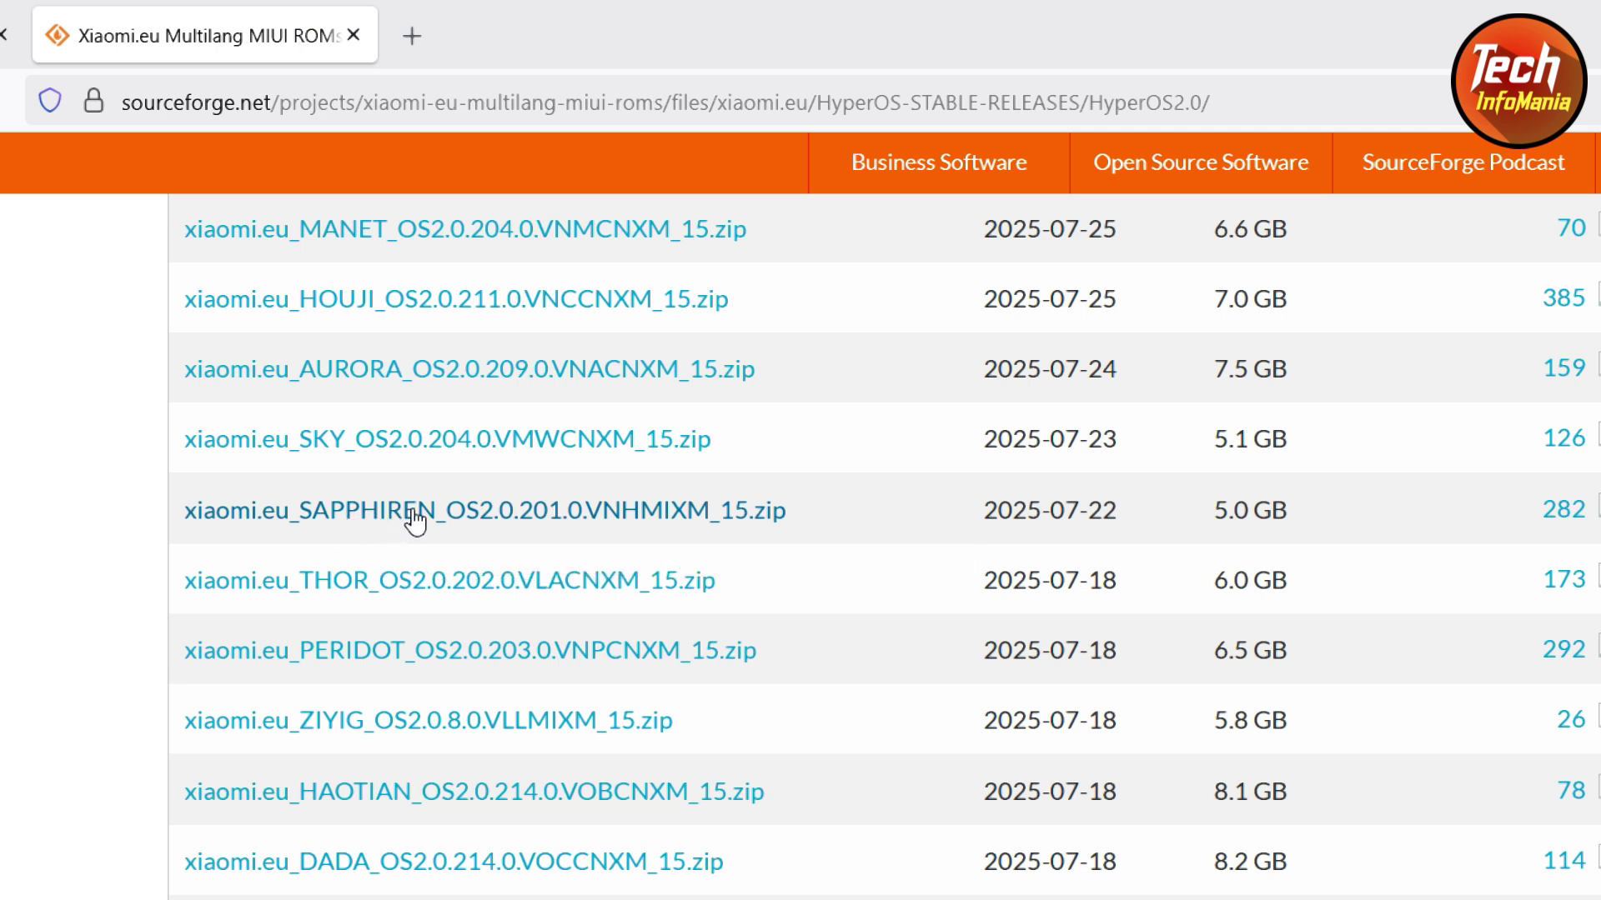
scroll(512, 537, "up", 5)
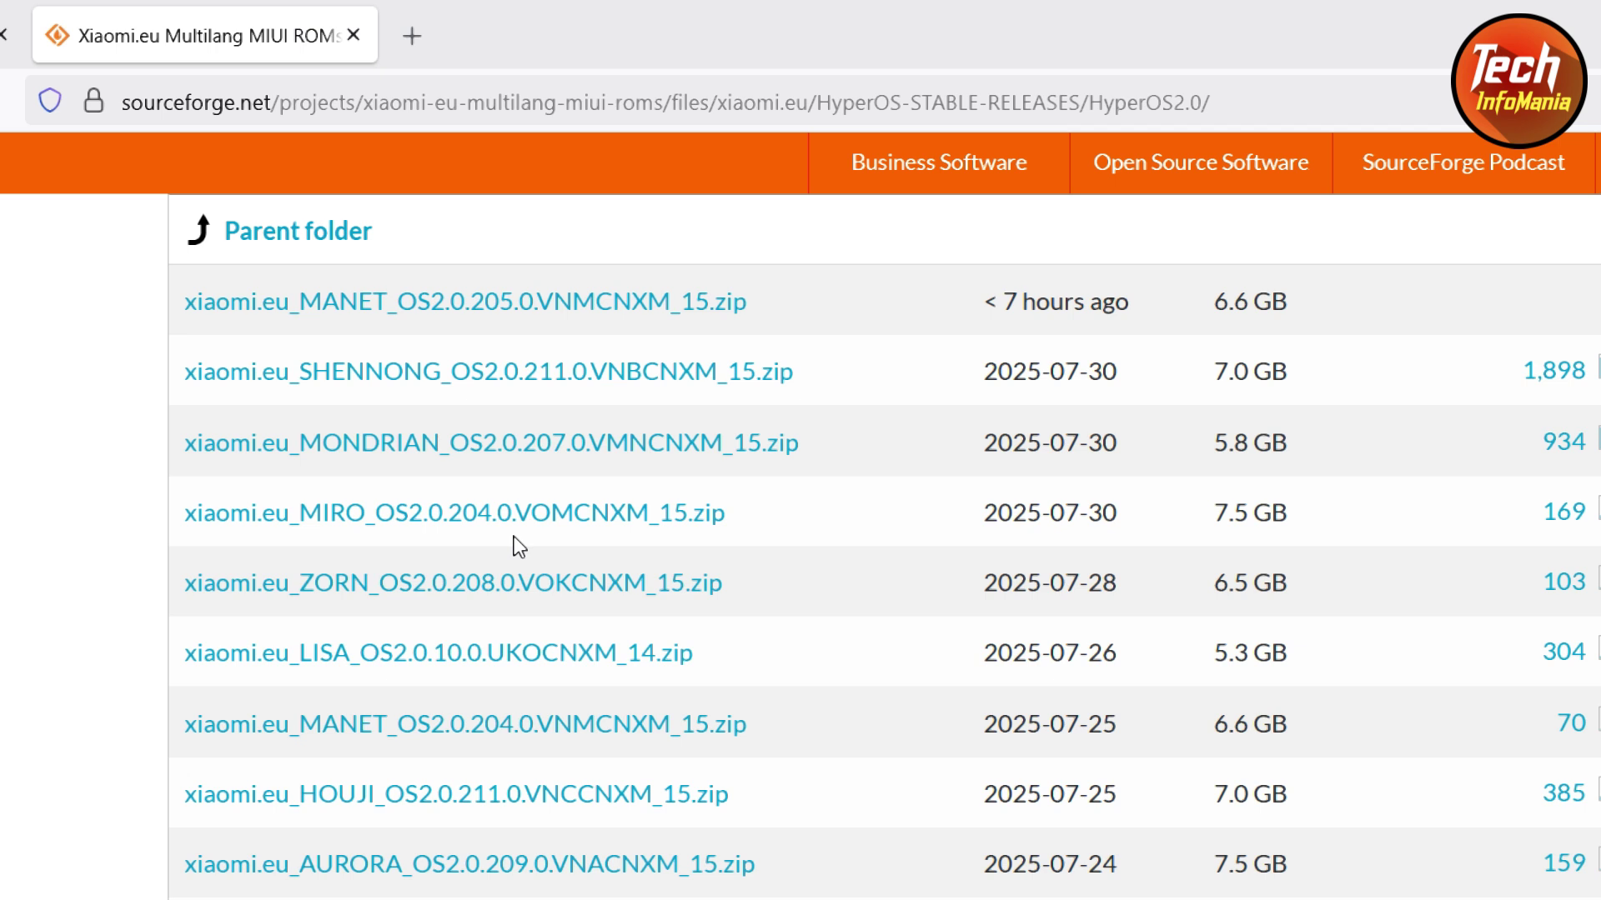
scroll(514, 538, "down", 2)
scroll(513, 538, "down", 2)
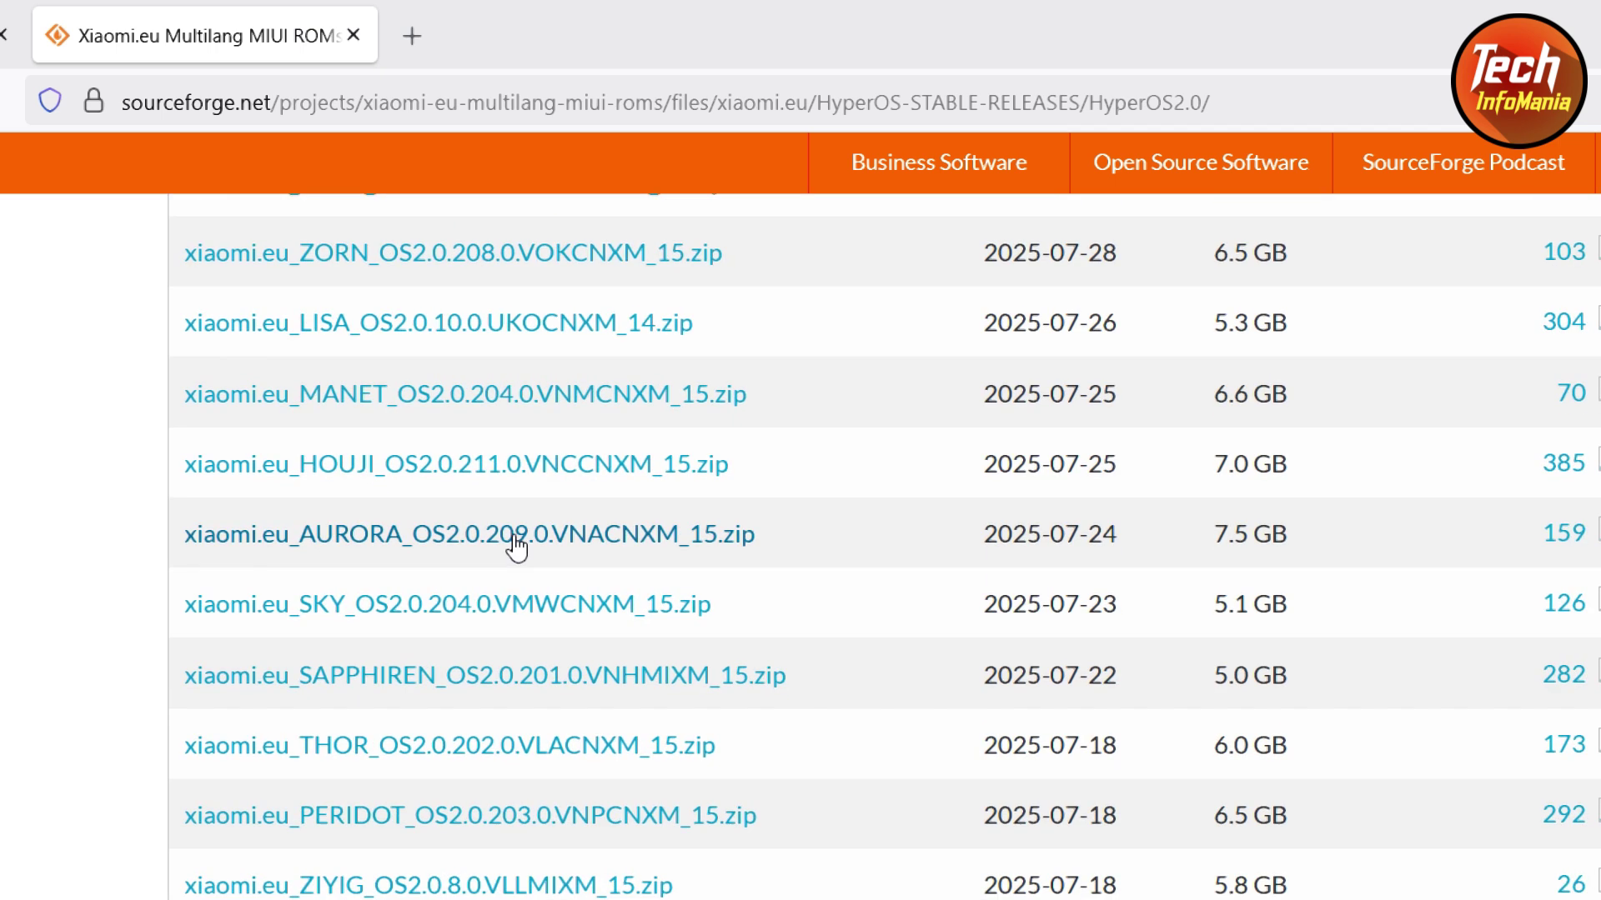
scroll(514, 537, "down", 2)
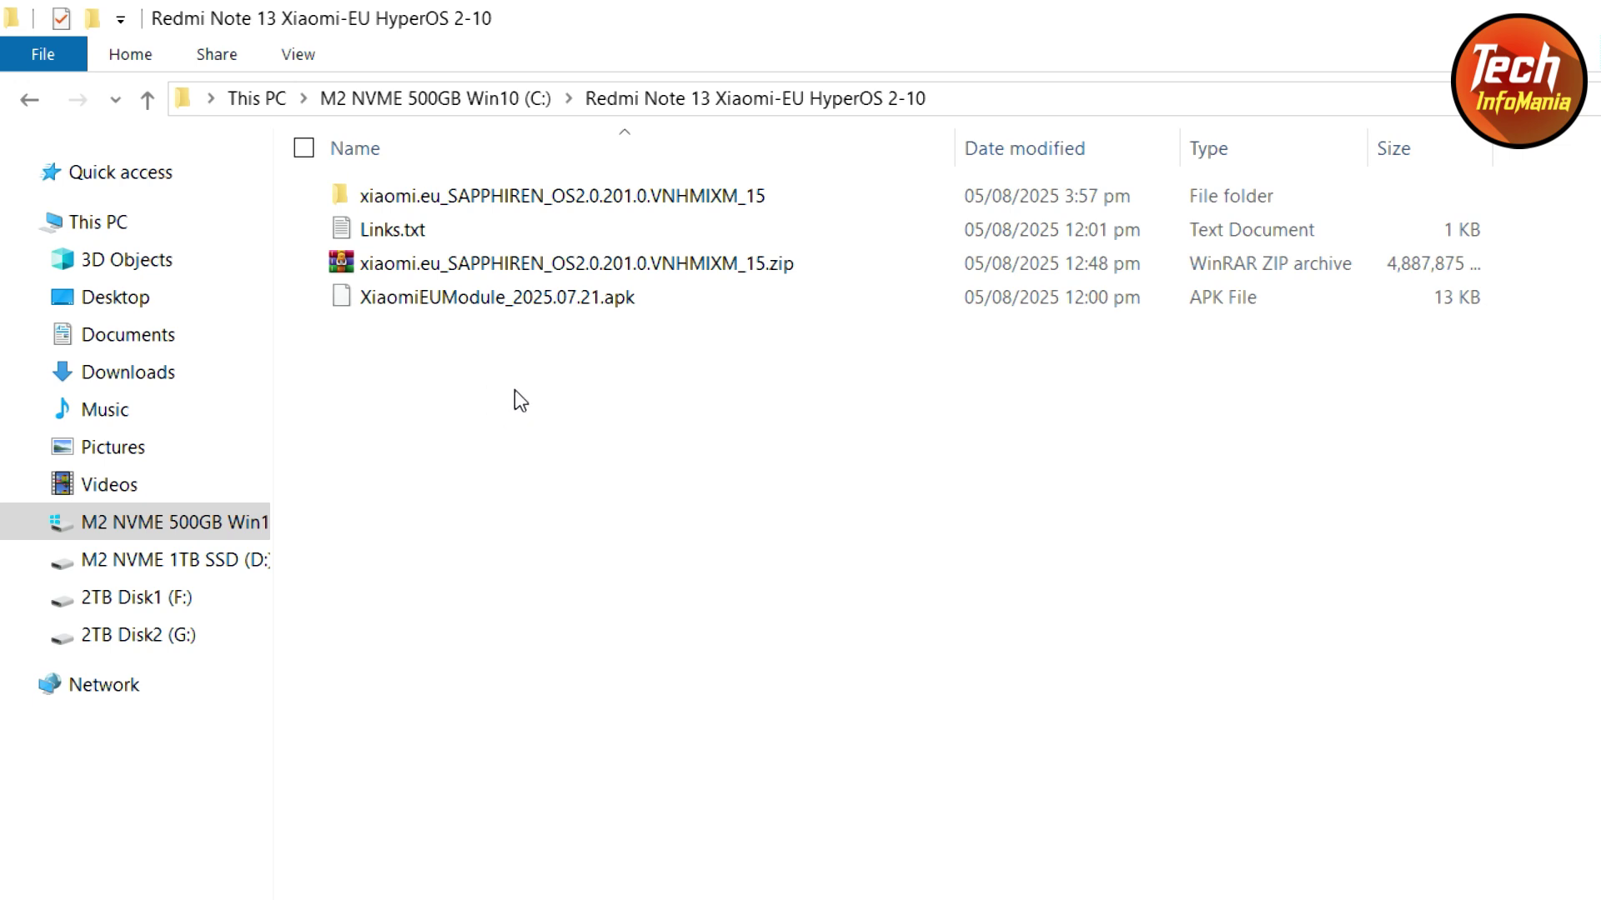
Install the XiaomiEUModule apk on the phone, allowing the file manager to install apps.
left_click(427, 295)
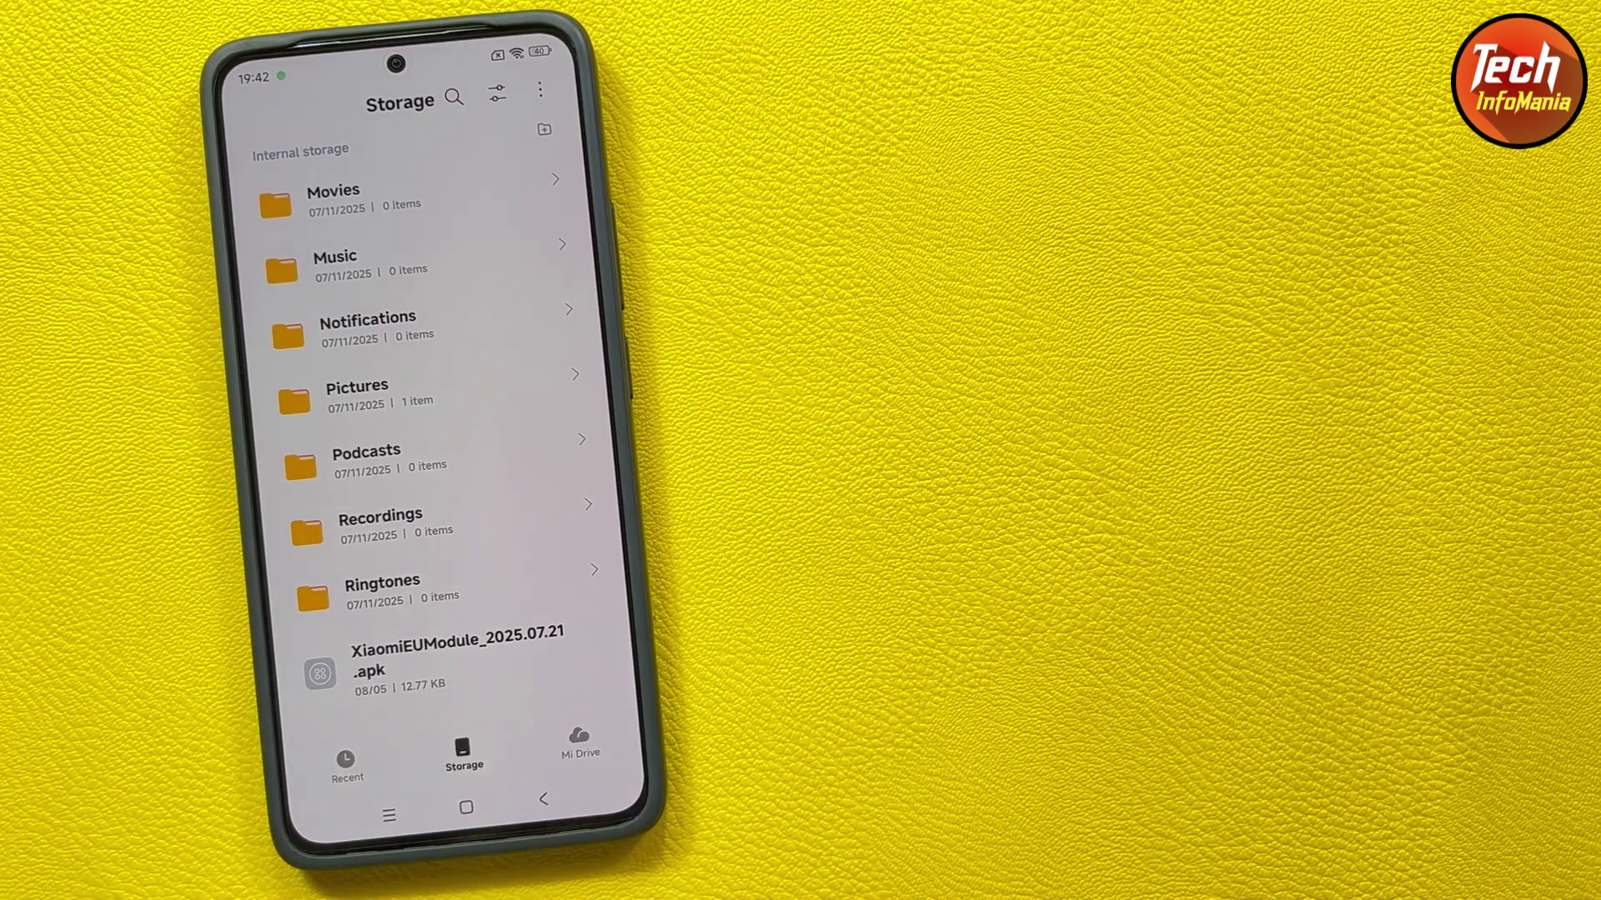
left_click(433, 658)
left_click(383, 733)
left_click(383, 738)
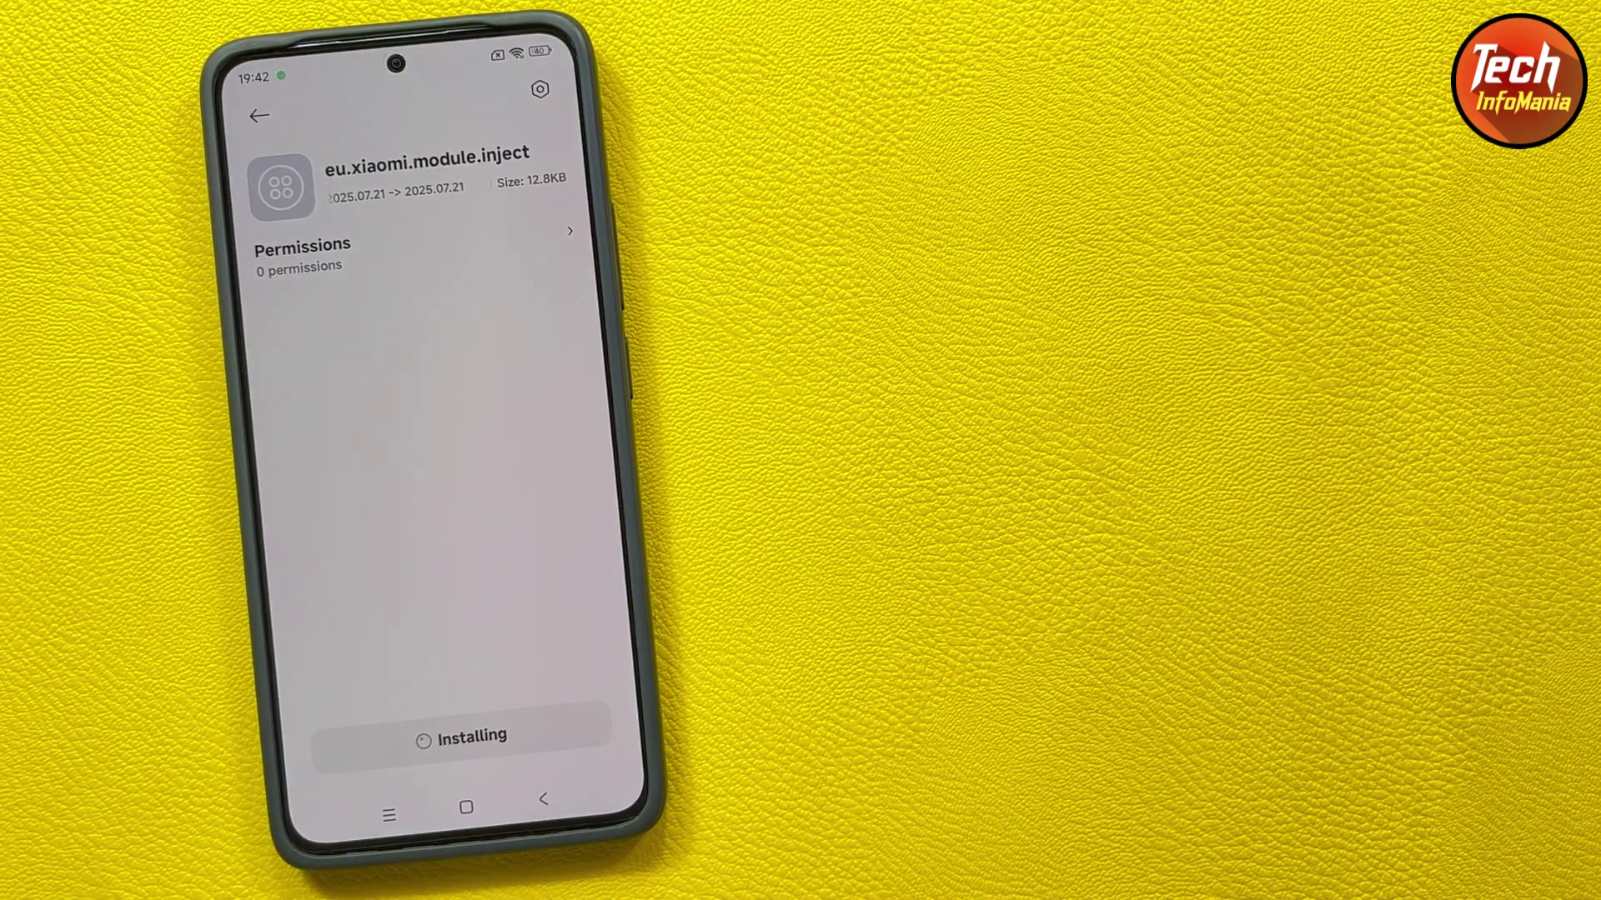
Return to the phone's home screen and run the Play Store device certification check.
left_click(543, 798)
left_click(466, 807)
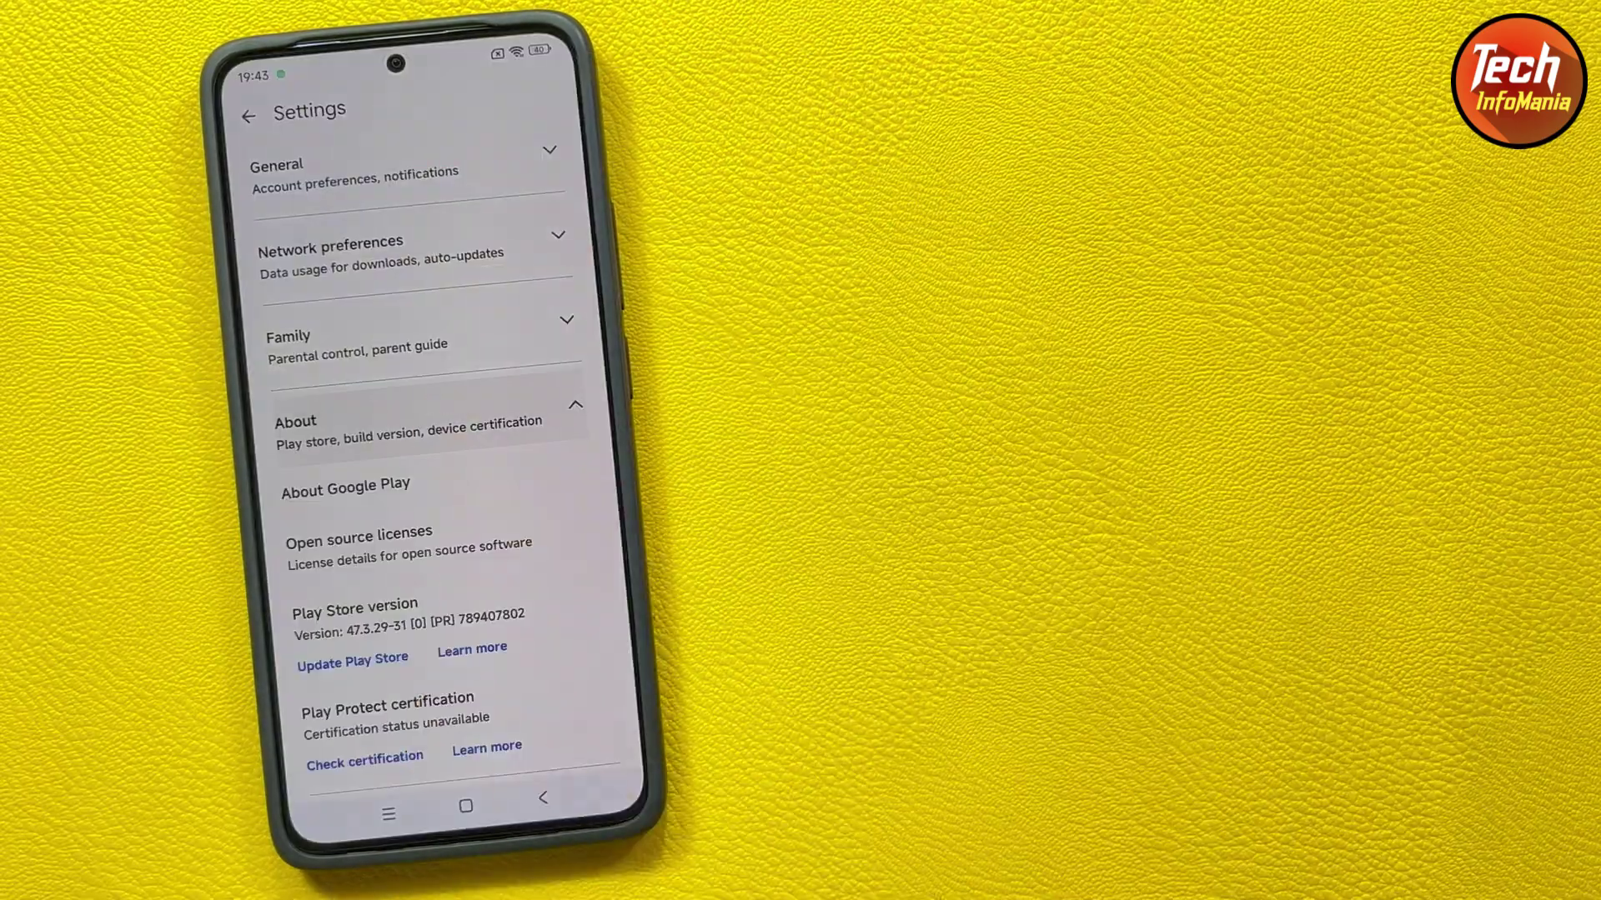
left_click(364, 759)
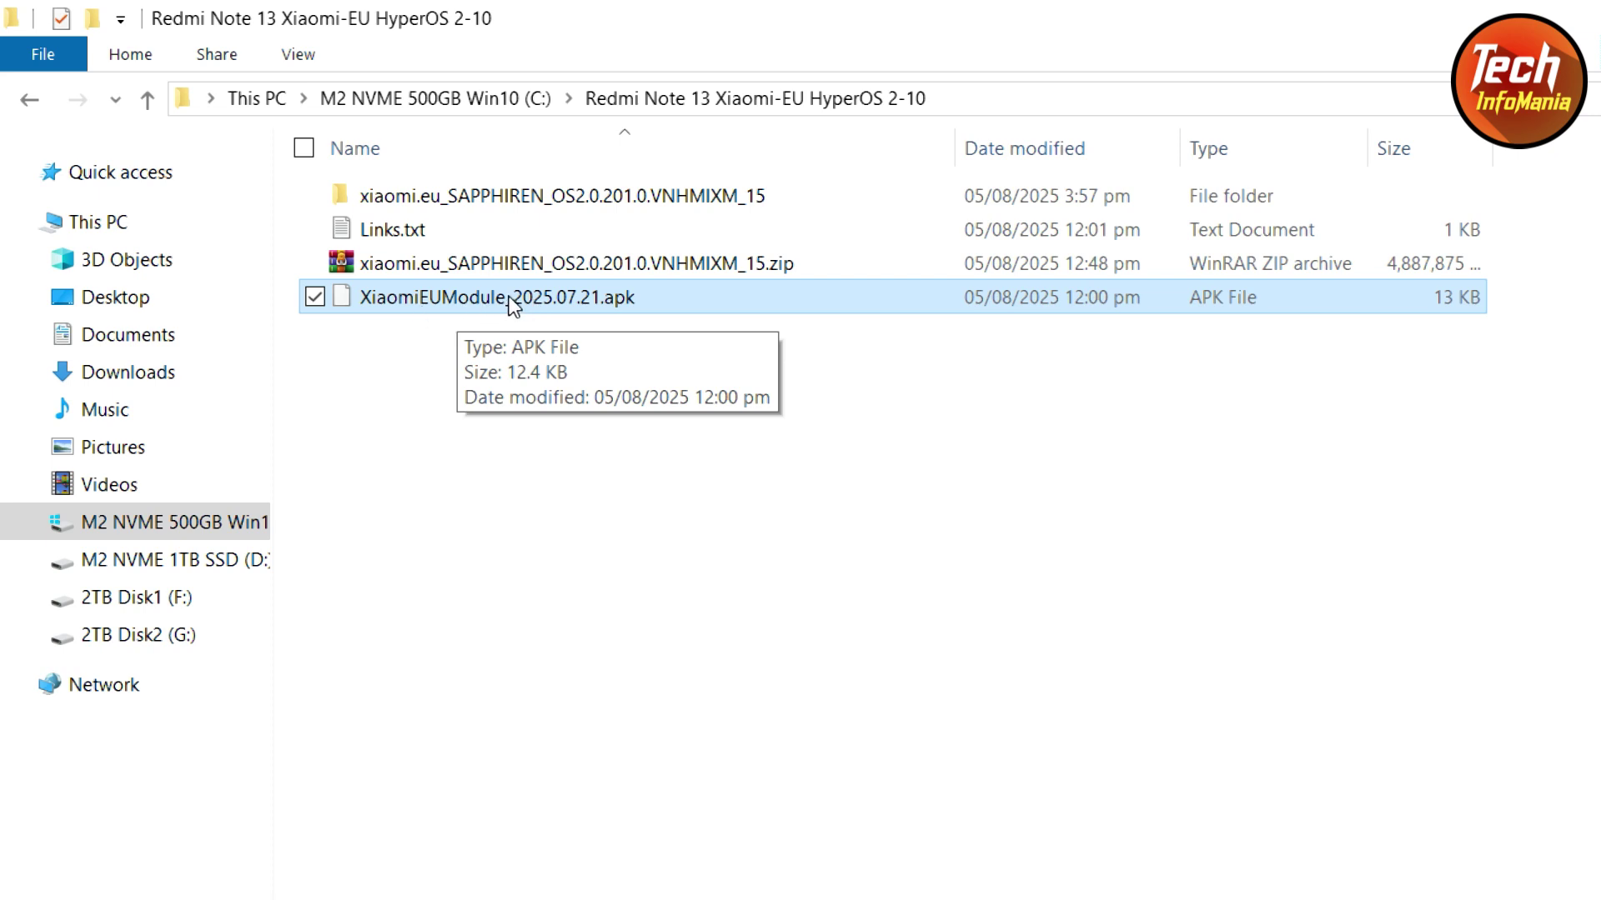
Deselect the apk and select the 4.66 GB xiaomi.eu_SAPPHIREN_OS2.0.201.0.VNHMIXM_15.zip instead.
left_click(412, 328)
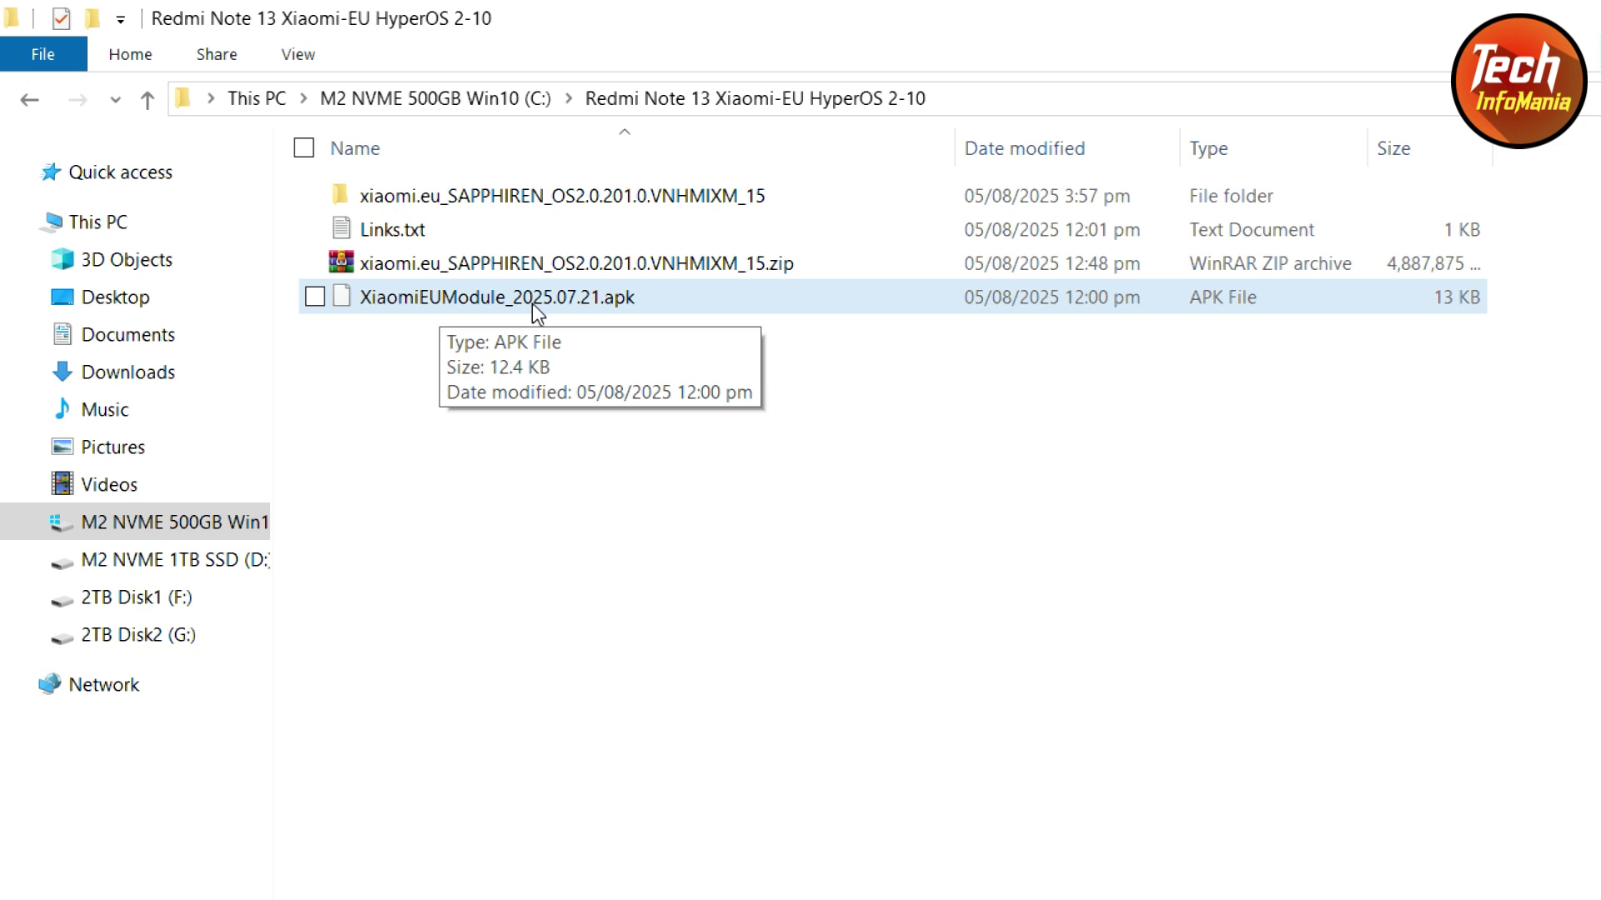
left_click(603, 435)
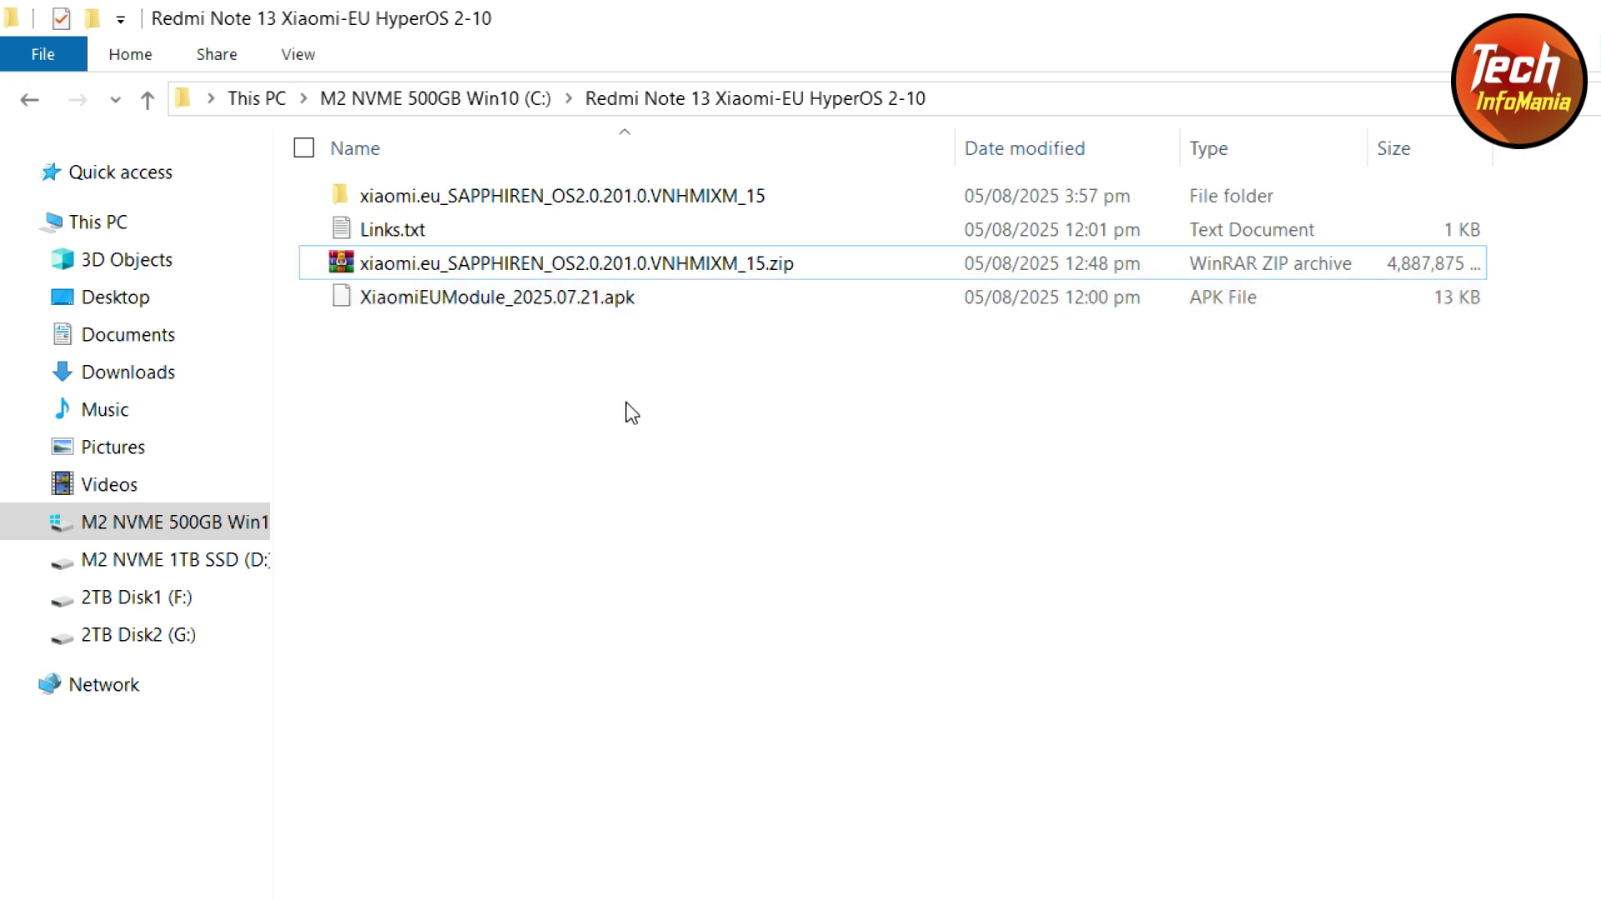
left_click(722, 268)
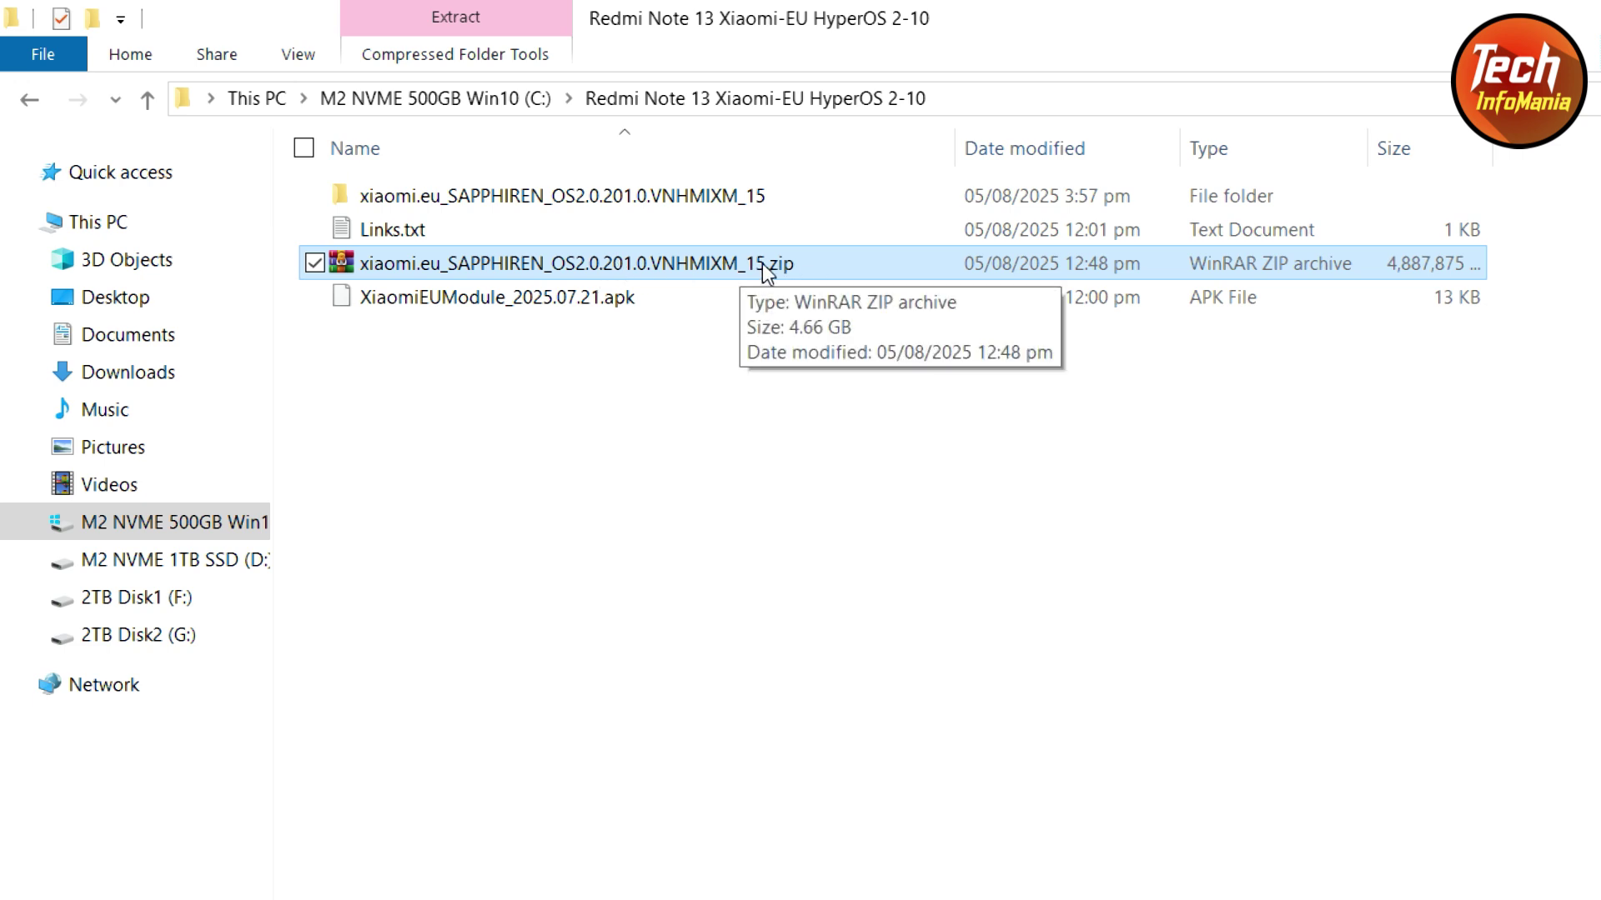
right_click(710, 263)
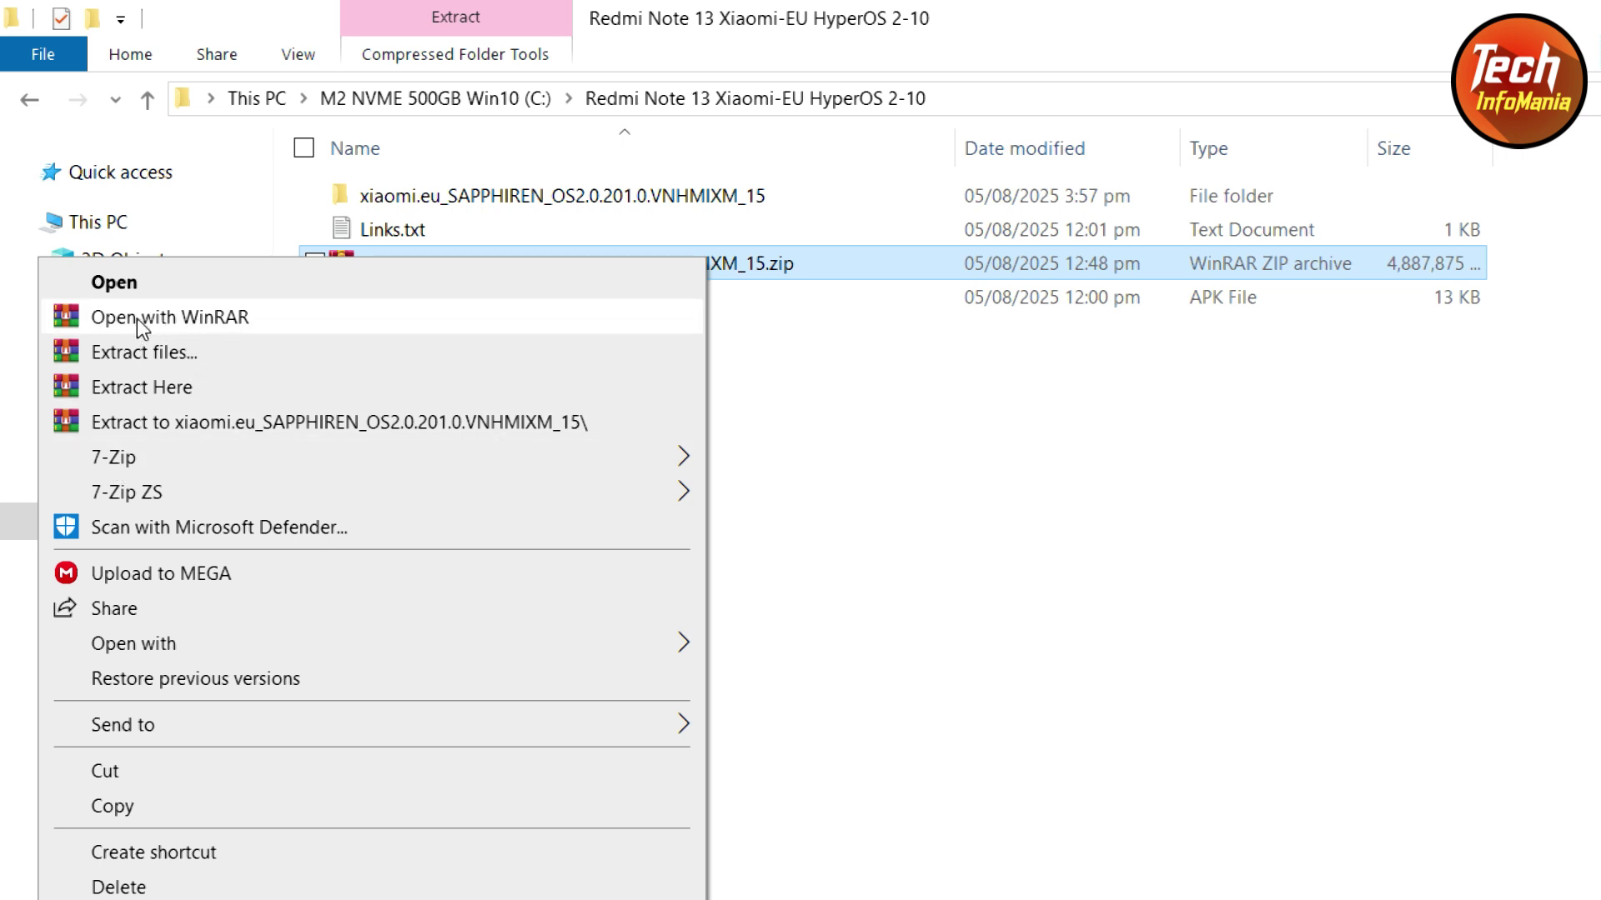
left_click(225, 321)
left_click_drag(1012, 300, 625, 42)
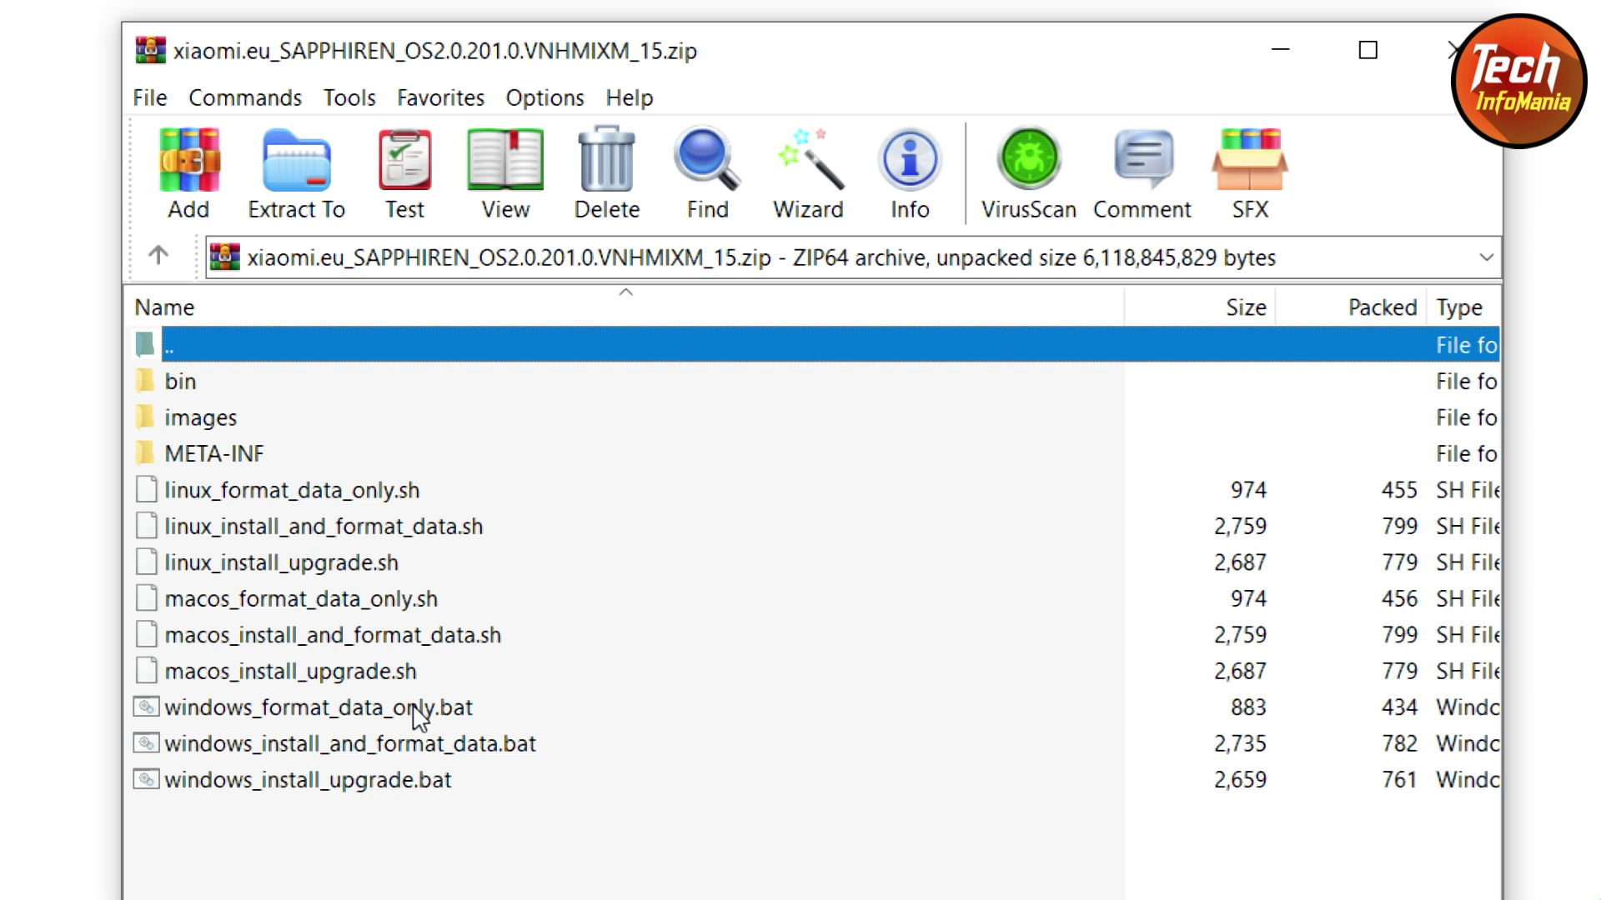
left_click(264, 709)
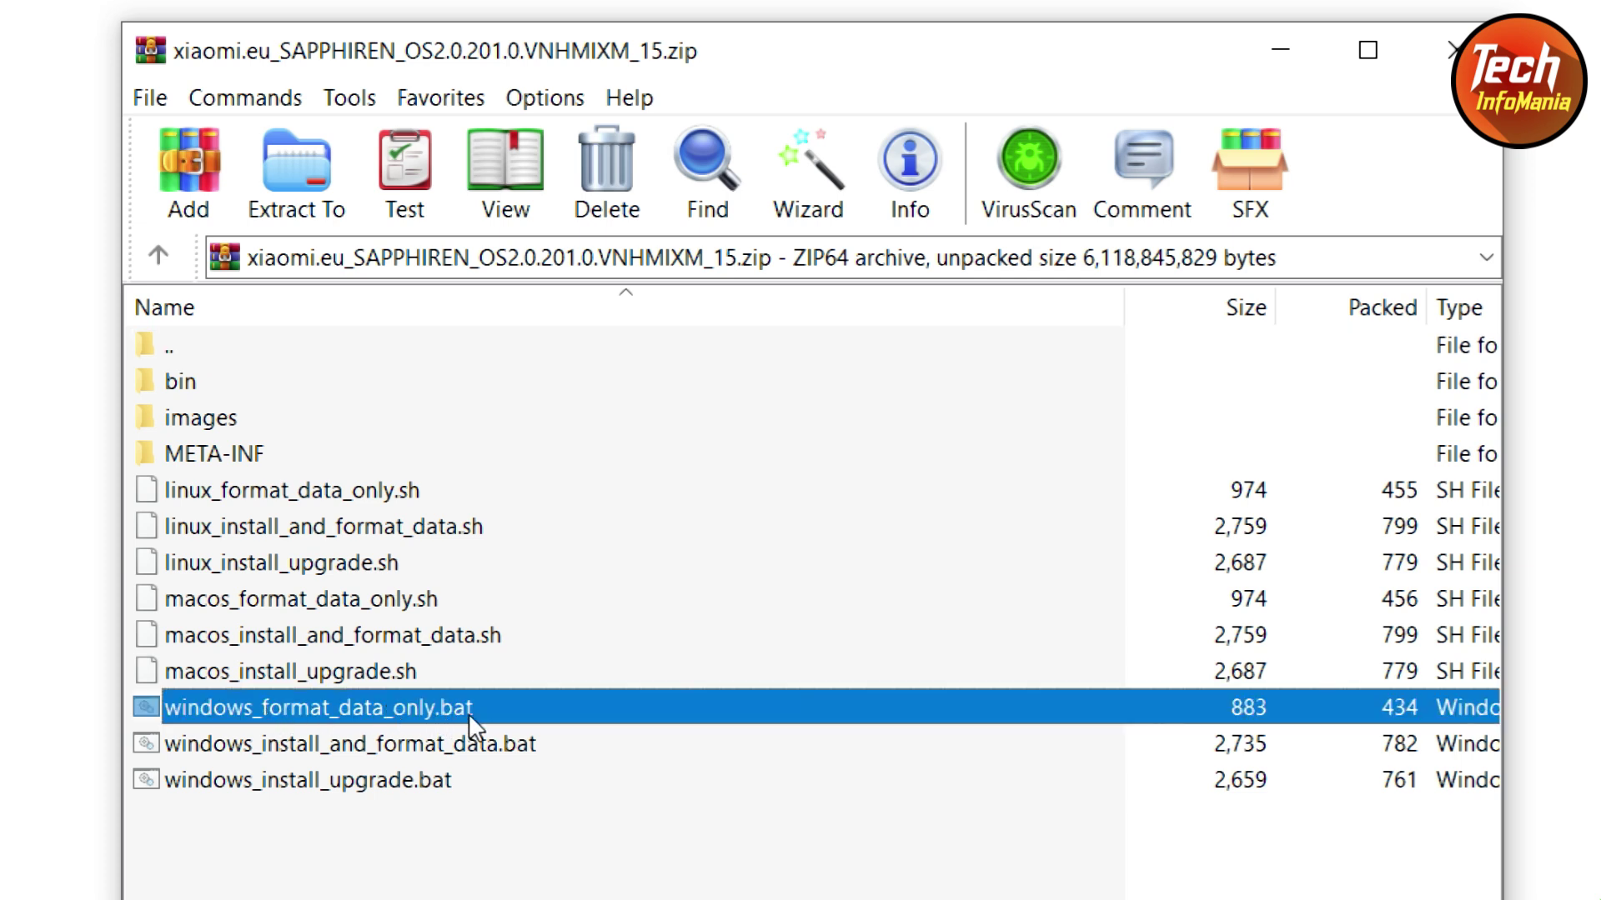
left_click(260, 742)
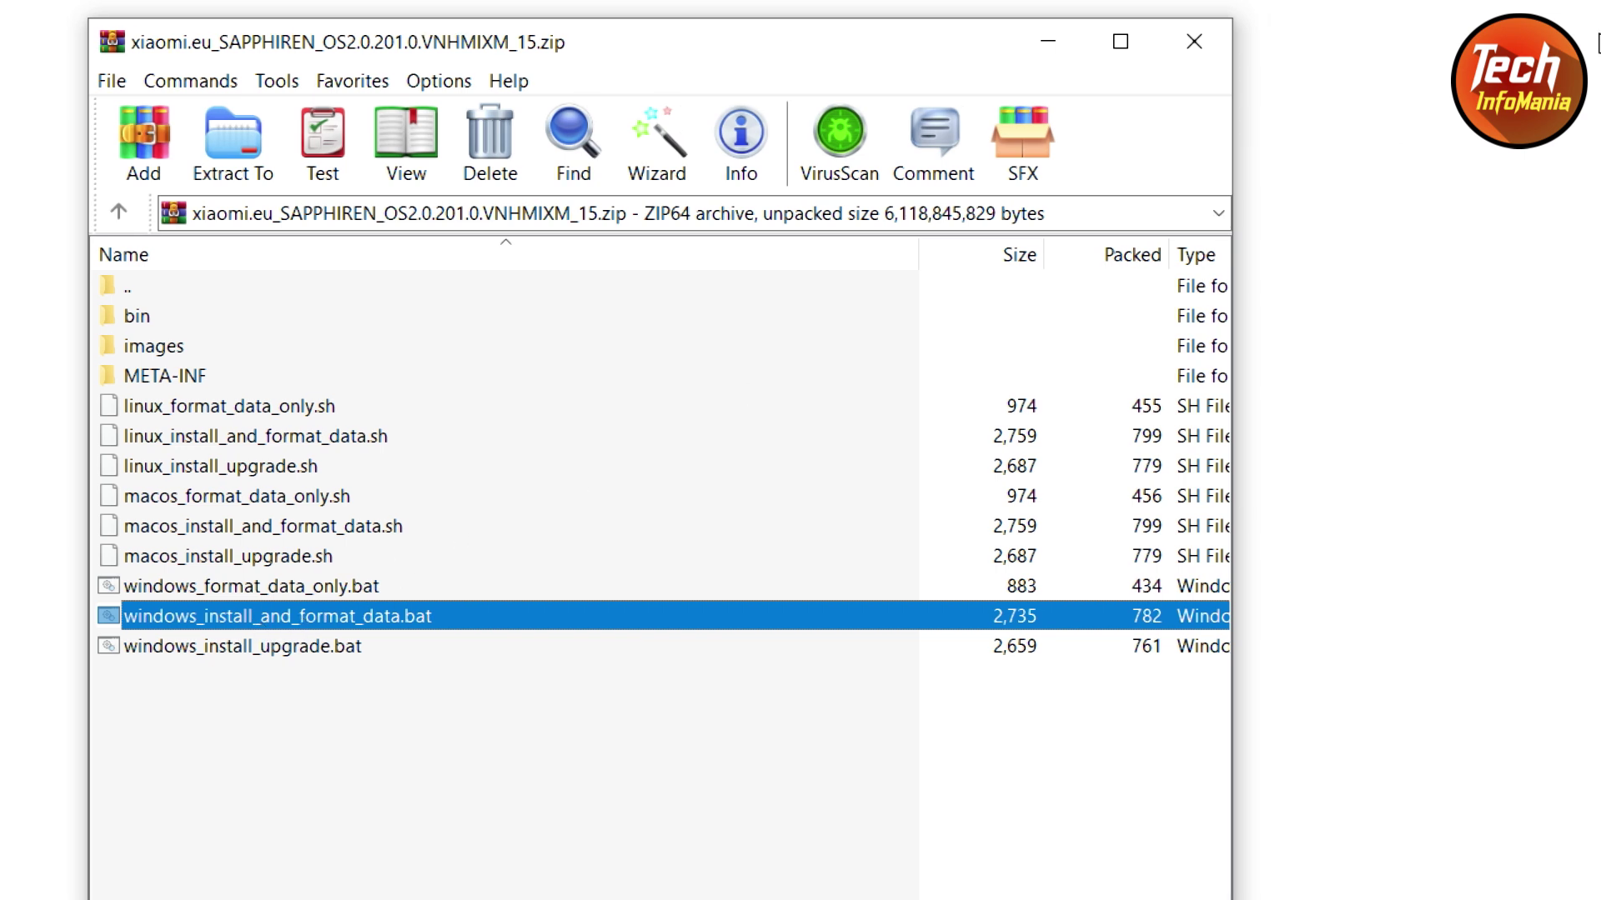
left_click(1013, 144)
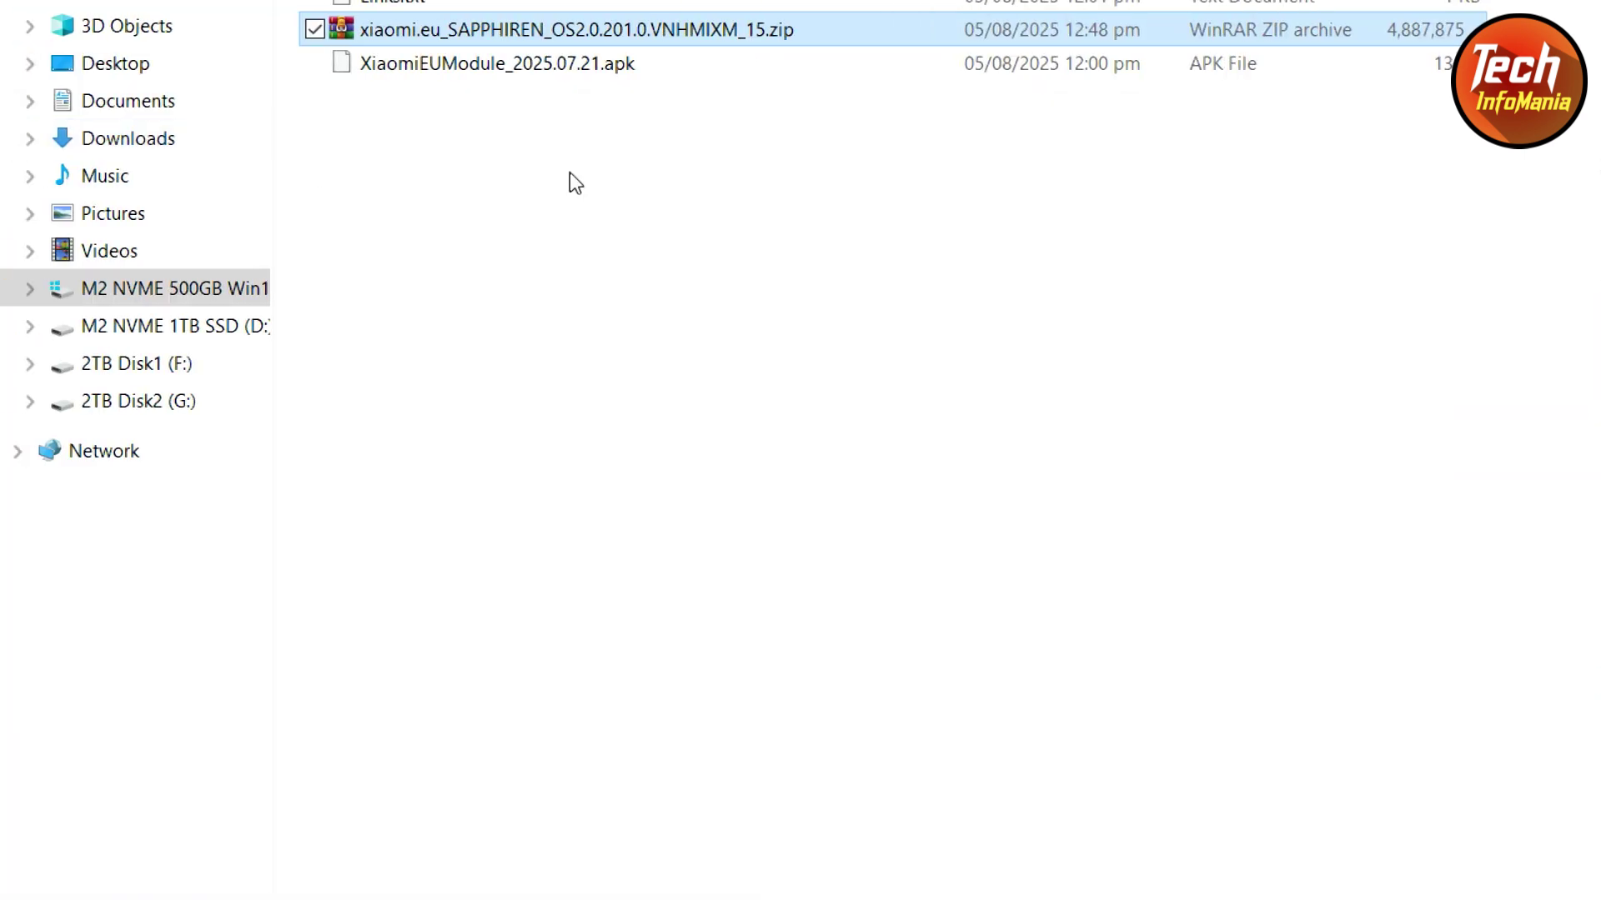
Check the SAPPHIREN zip's context menu without extracting, then open its already-extracted folder.
left_click(570, 400)
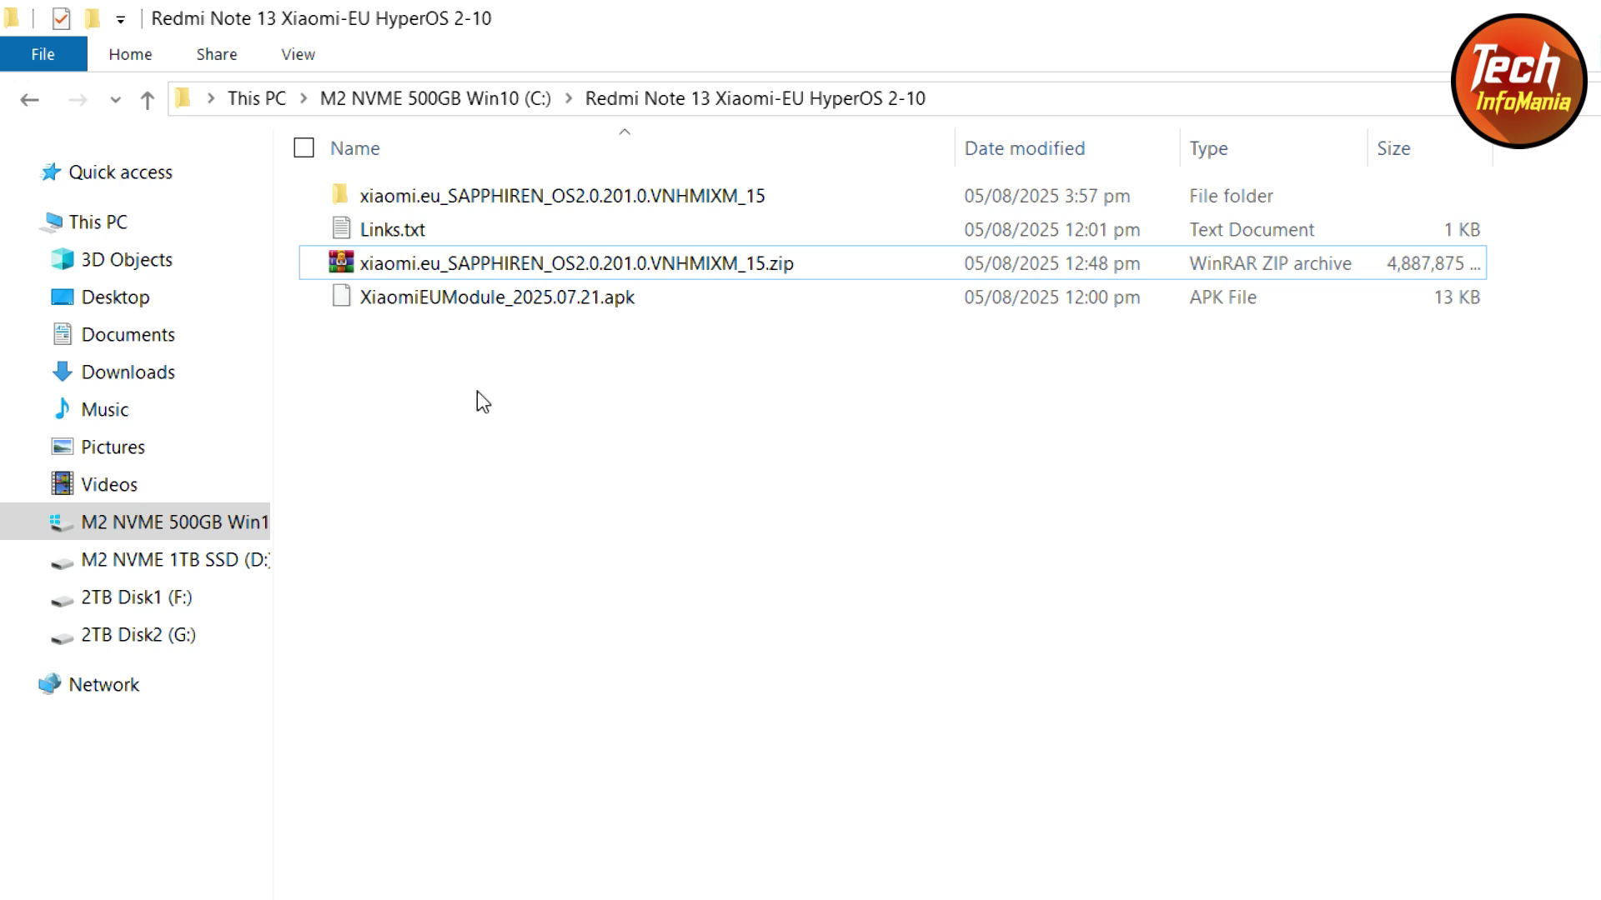
left_click(710, 280)
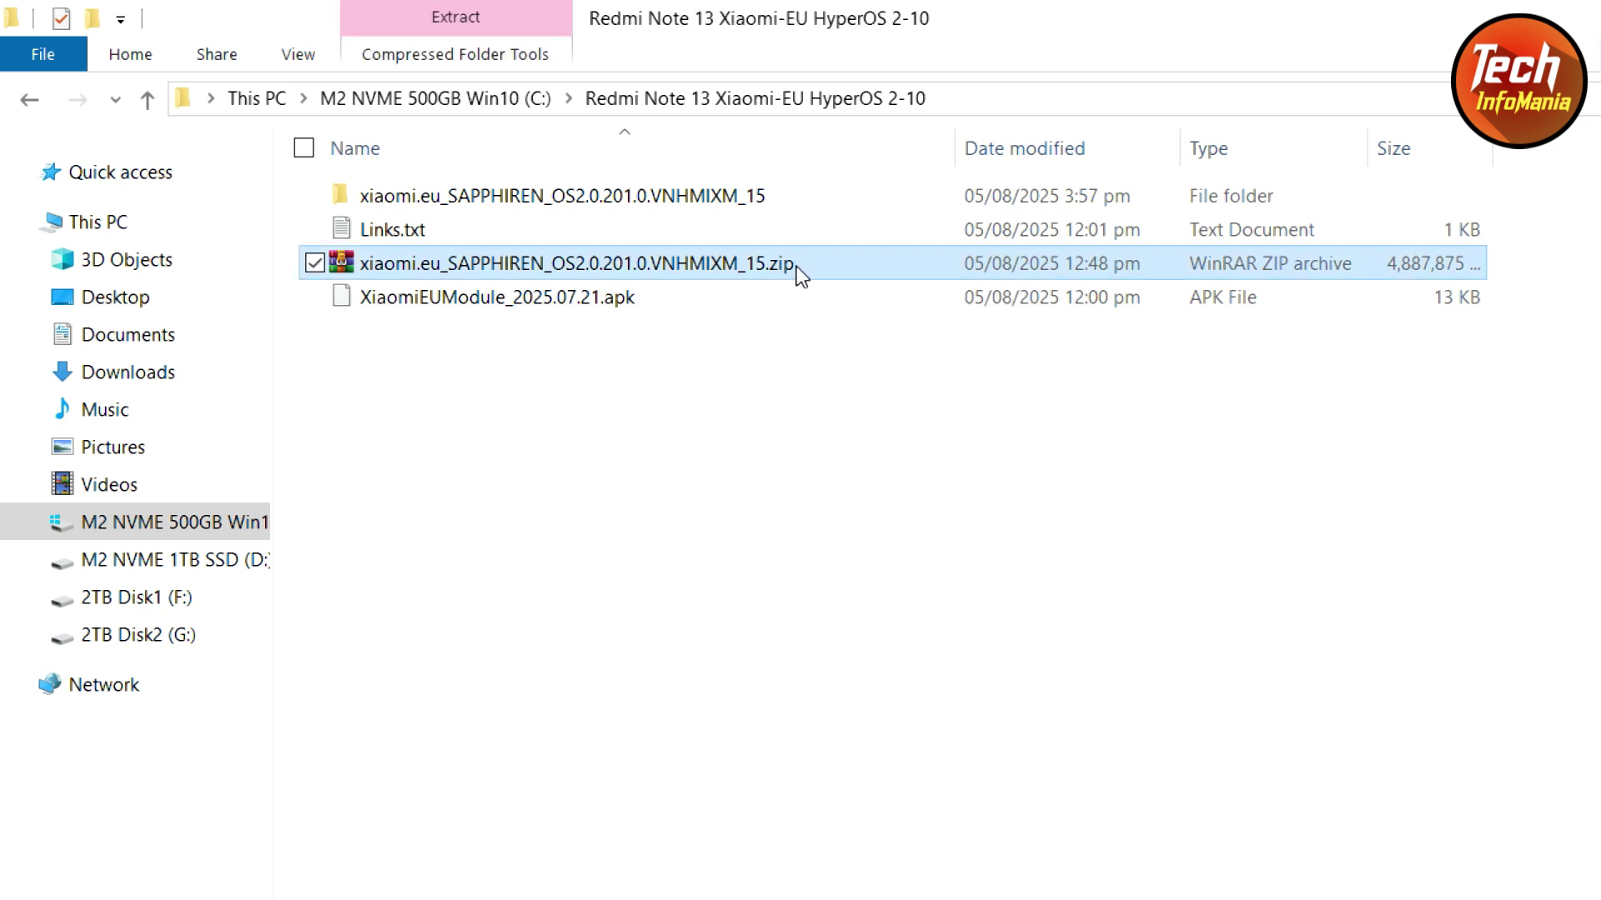
right_click(796, 270)
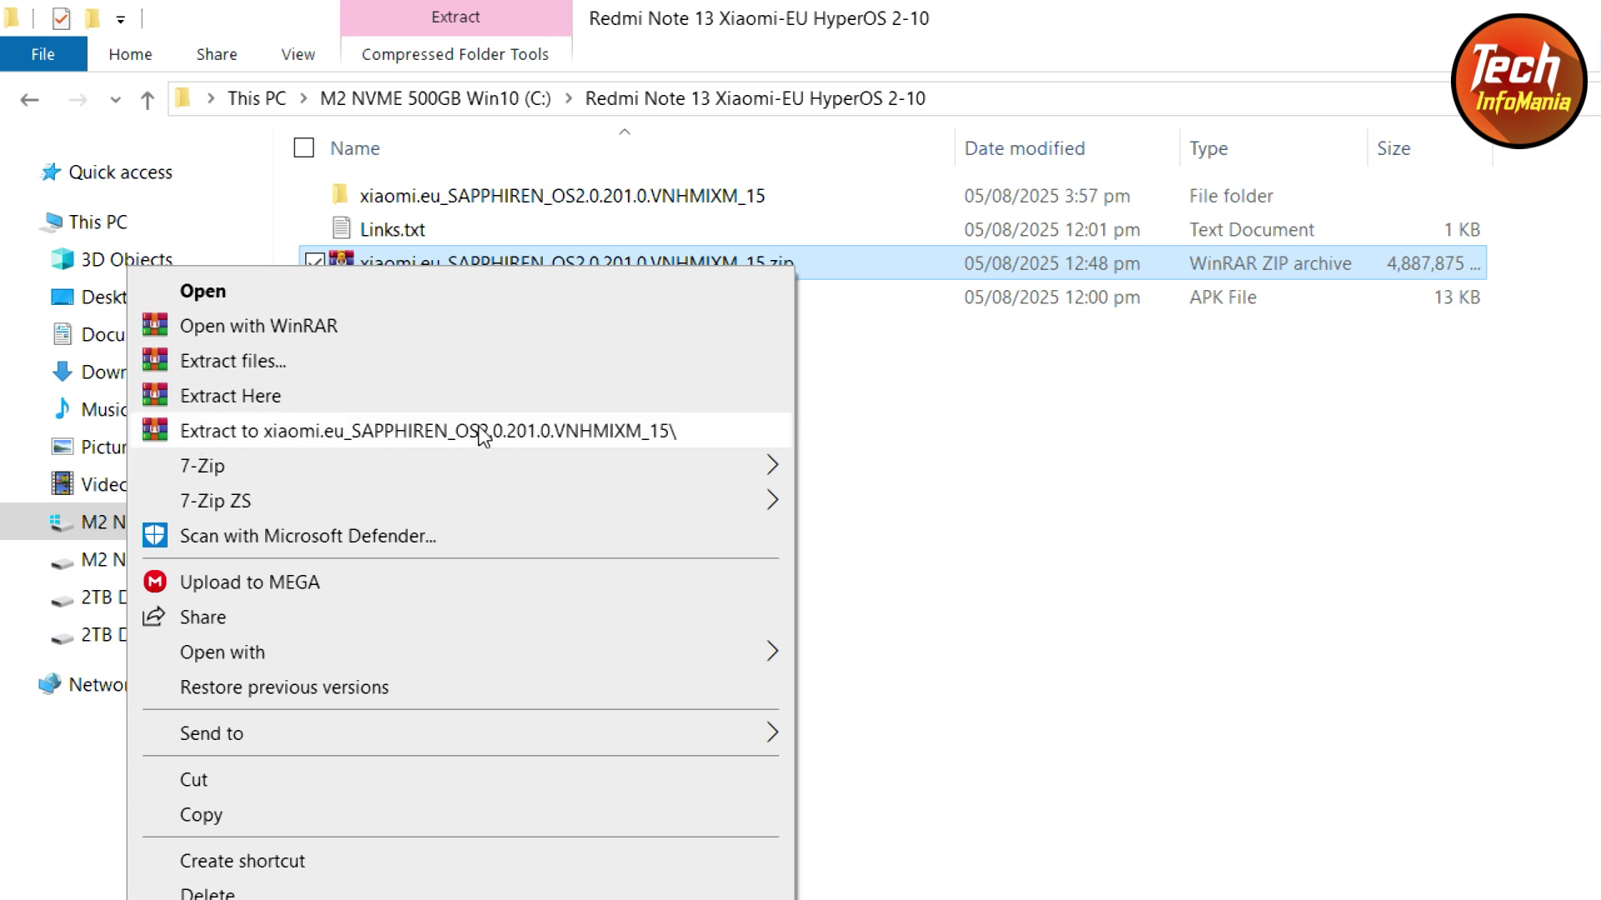
left_click(883, 417)
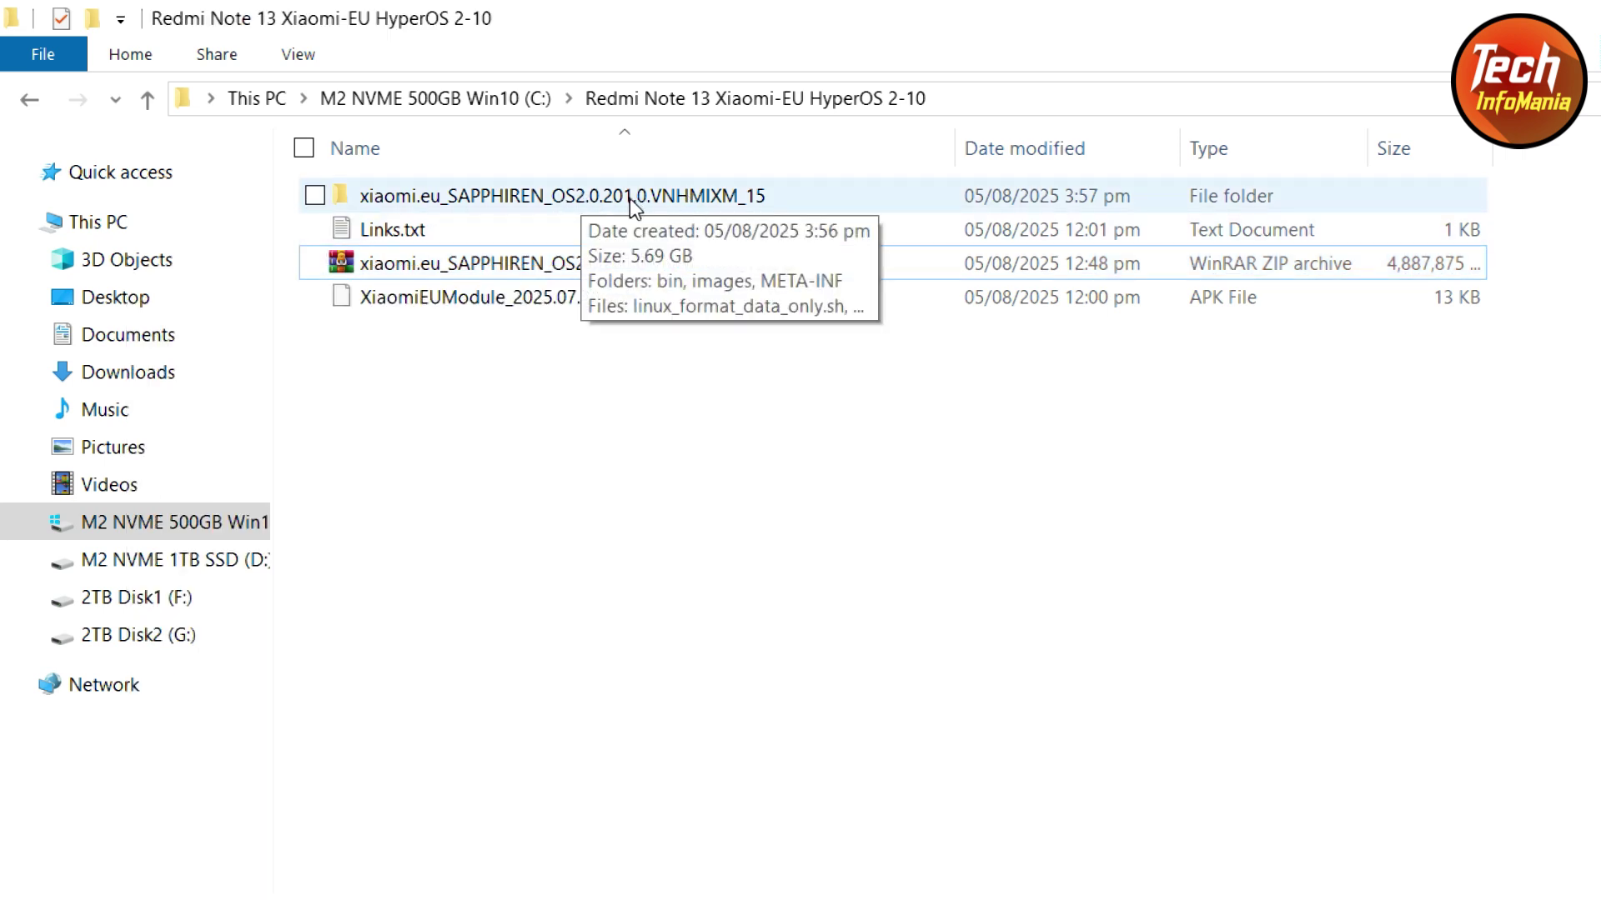
double_click(761, 200)
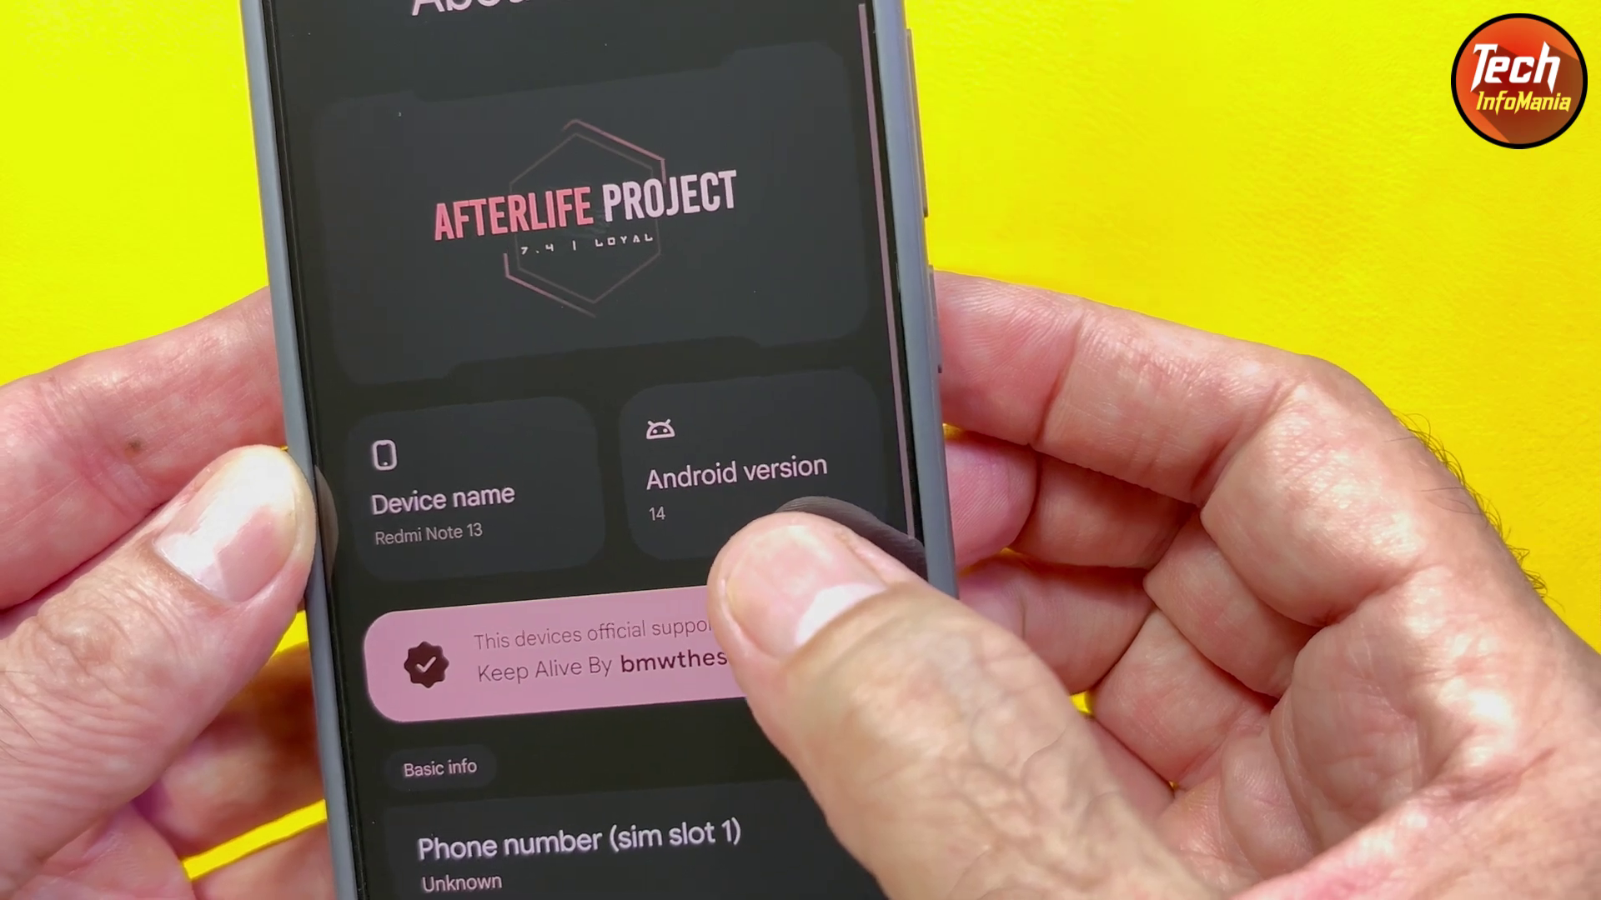
Scroll the phone's About device page showing Redmi Note 13, Android 14 and Afterlife Project.
scroll(600, 542, "down", 7)
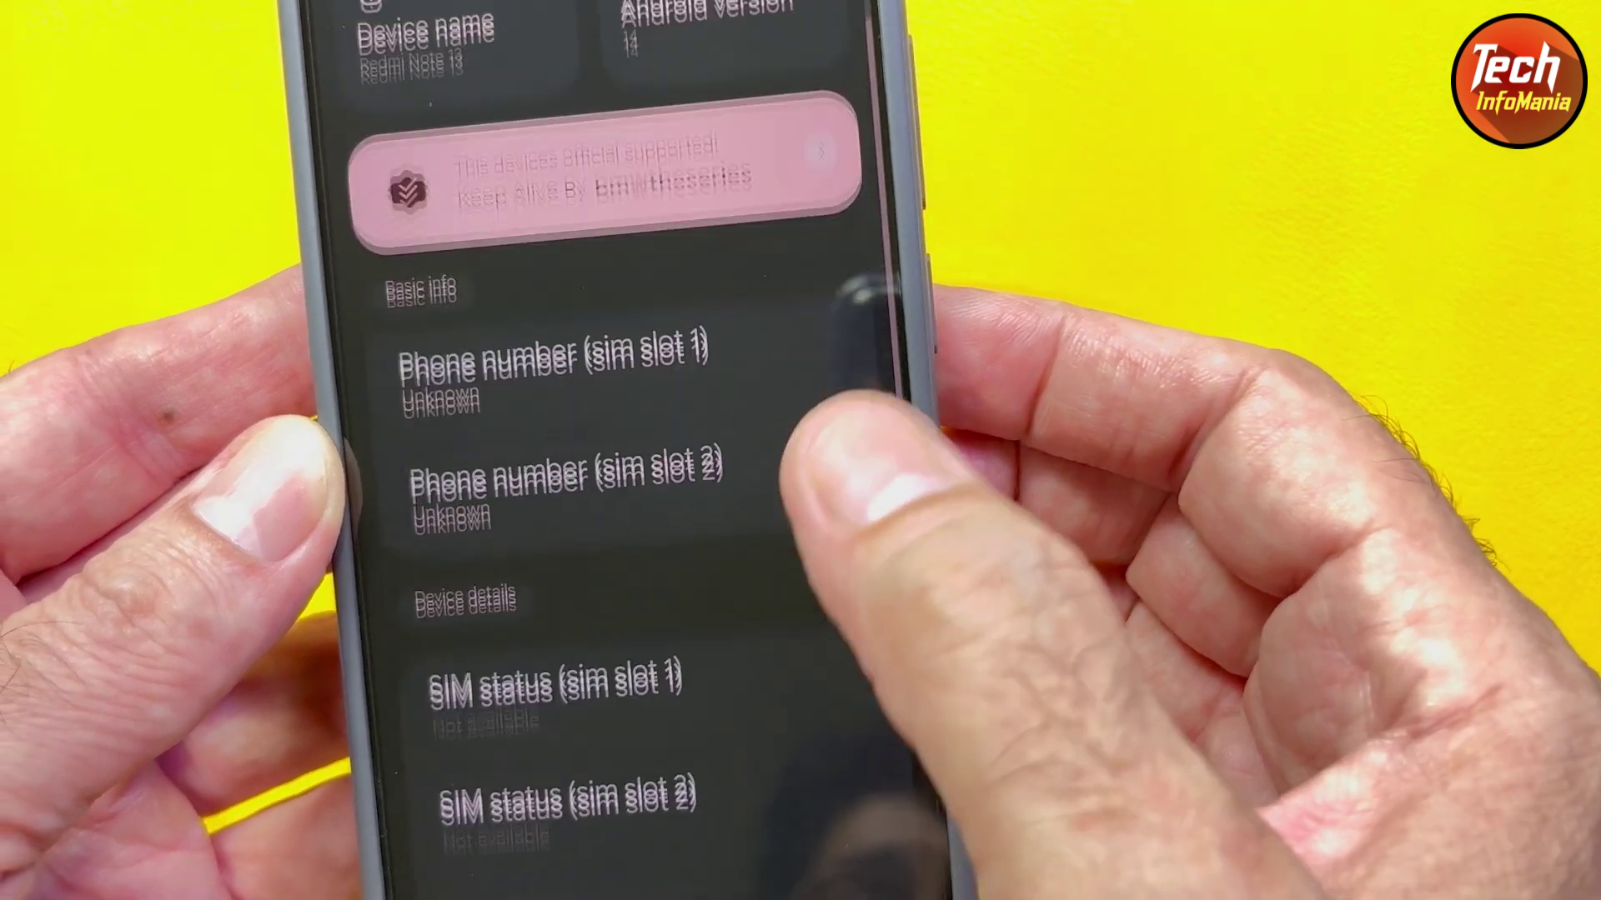
scroll(600, 450, "up", 7)
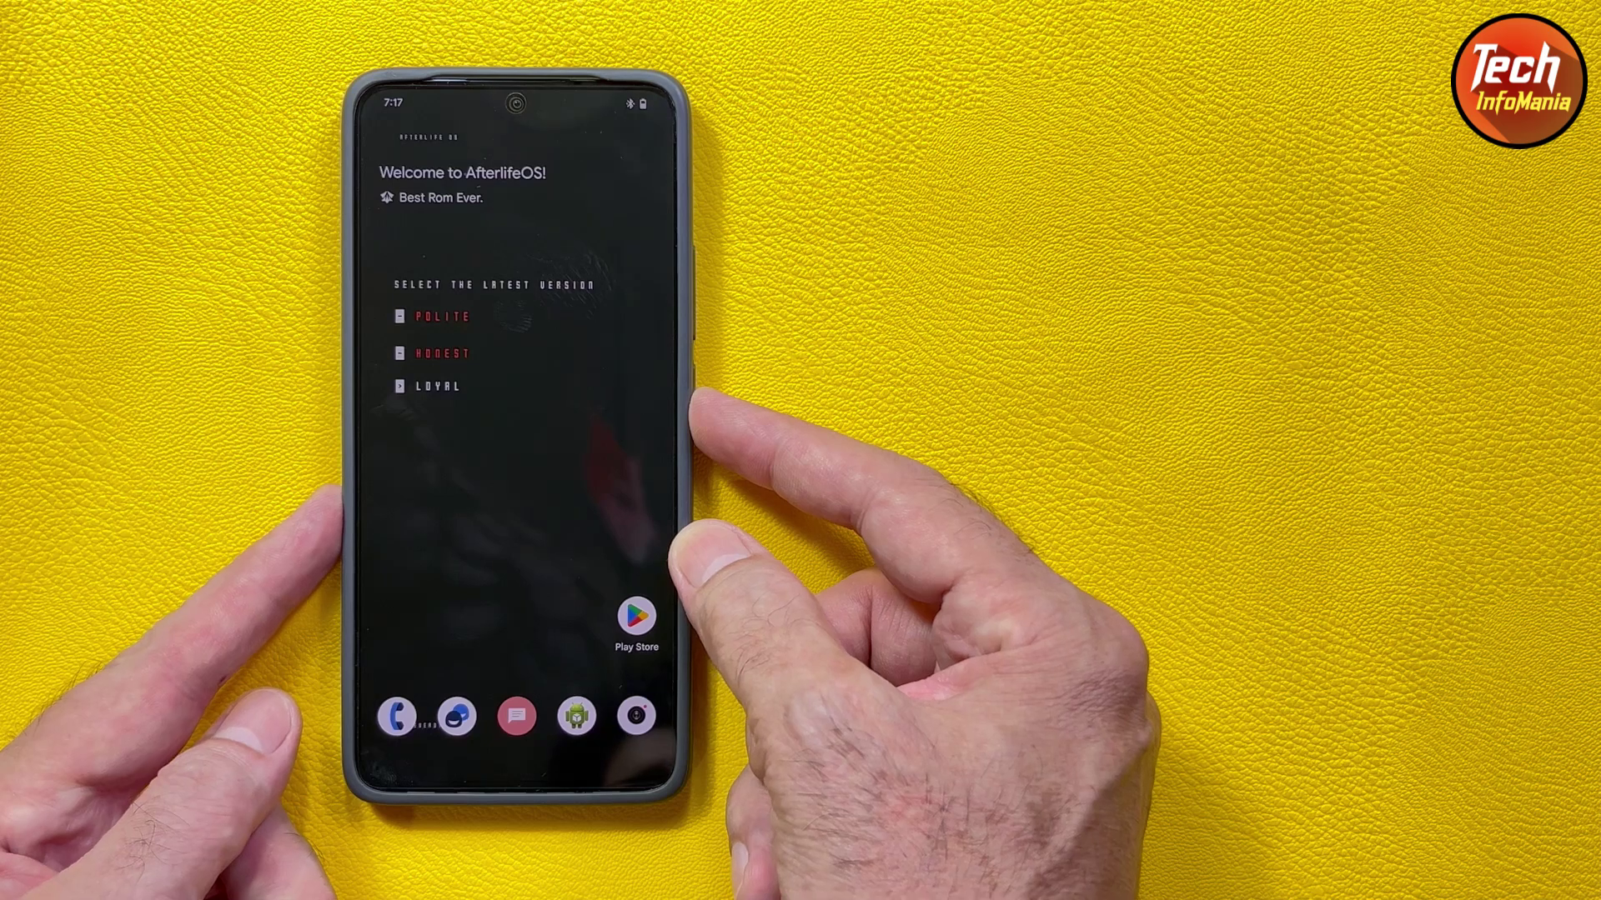
Power off the phone from its power menu.
key("XF86PowerOff")
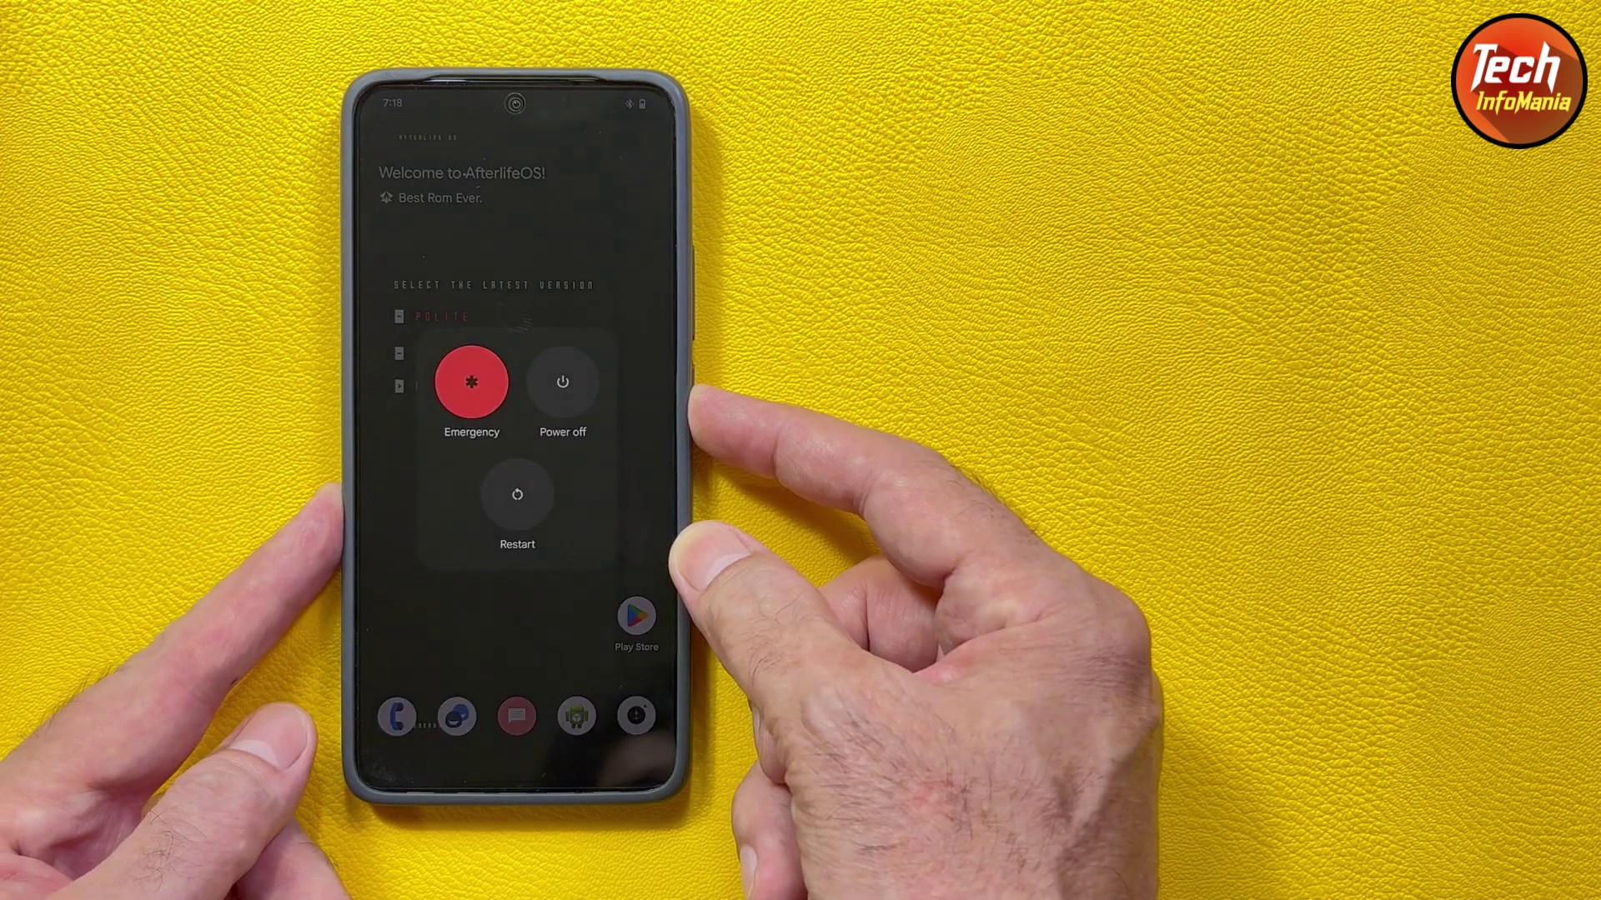
left_click(563, 381)
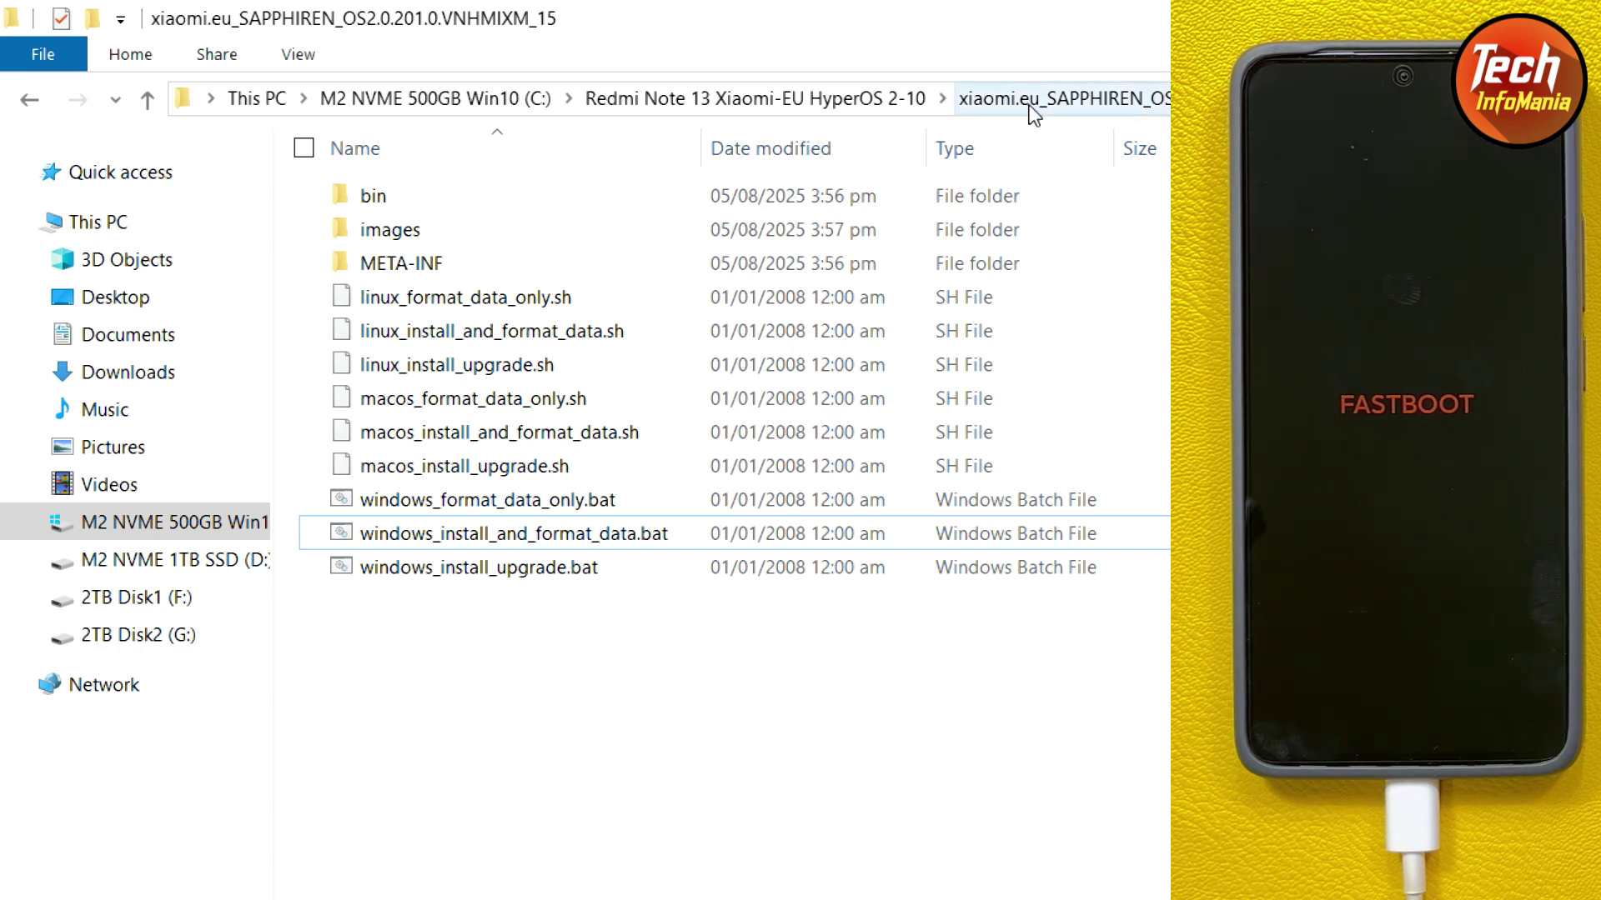
Launch windows_install_and_format_data.bat and move its command window up to see the sapphire prompt.
left_click(448, 547)
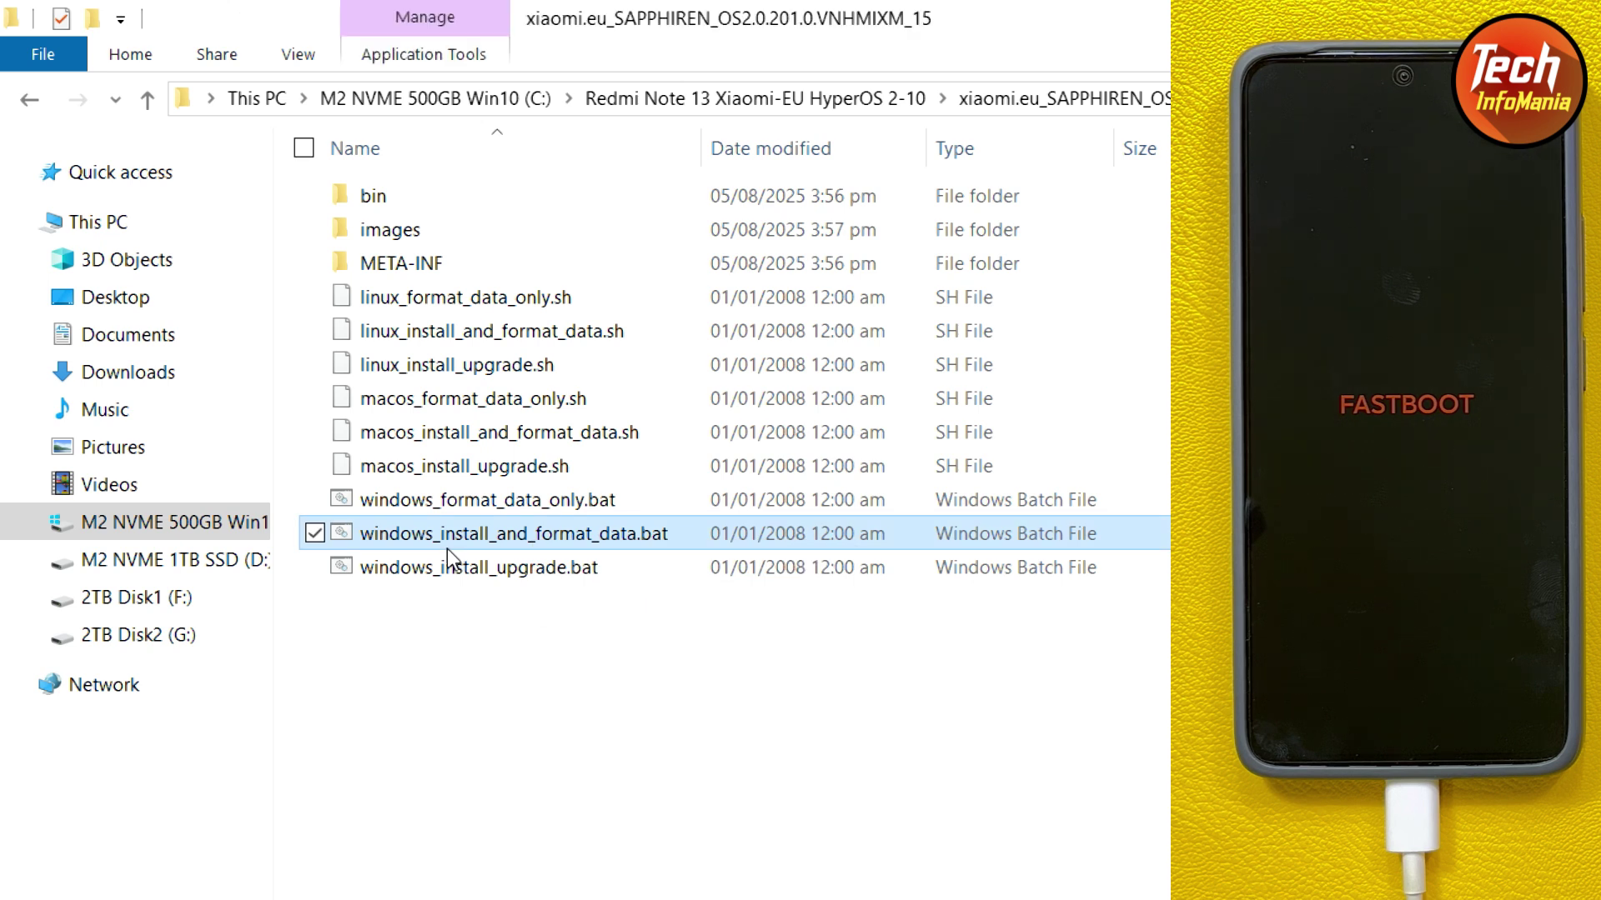
double_click(634, 539)
left_click_drag(611, 292, 206, 32)
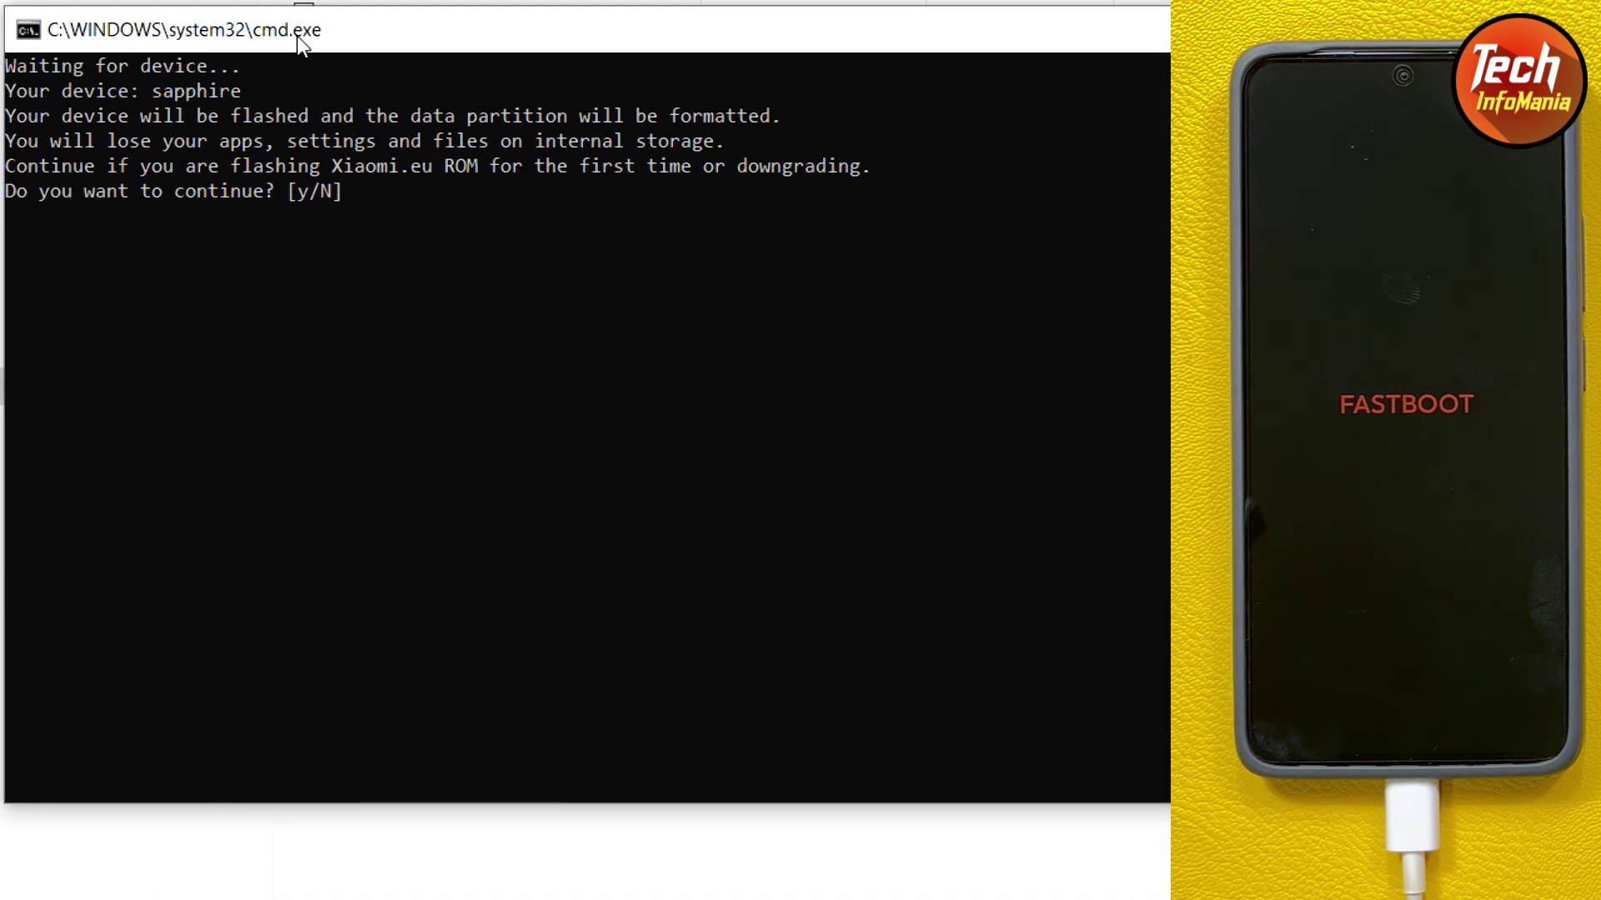
Answer 'y' to confirm formatting data and flashing the xiaomi.eu HyperOS 2.0.201.0 ROM.
type("y")
left_click_drag(297, 37, 296, 167)
key("Return")
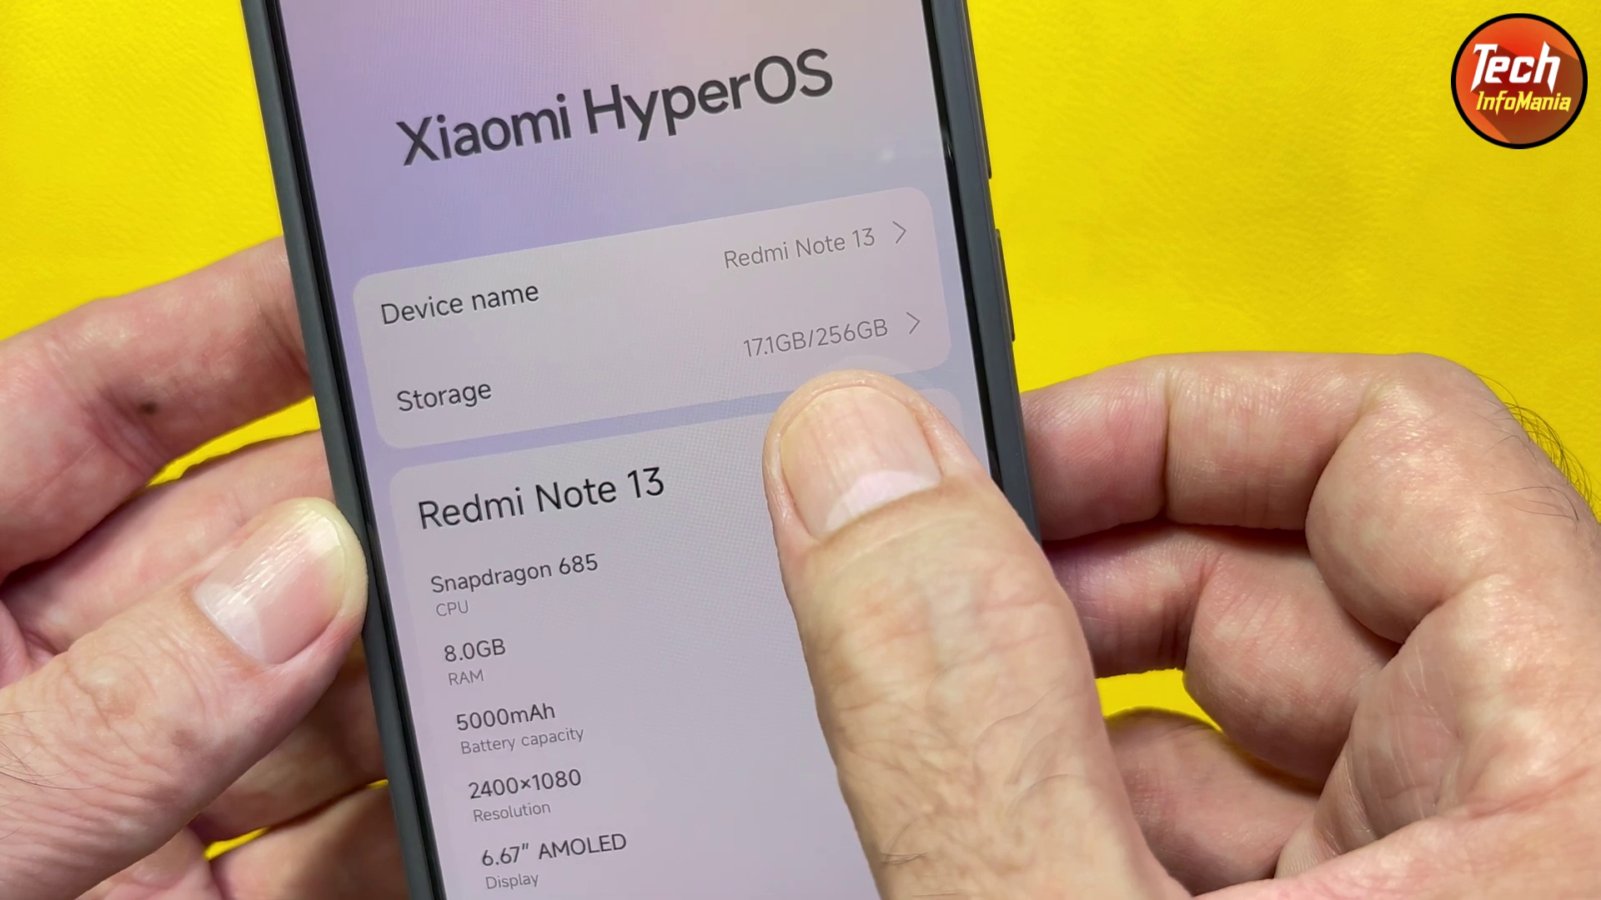
scroll(667, 500, "down", 5)
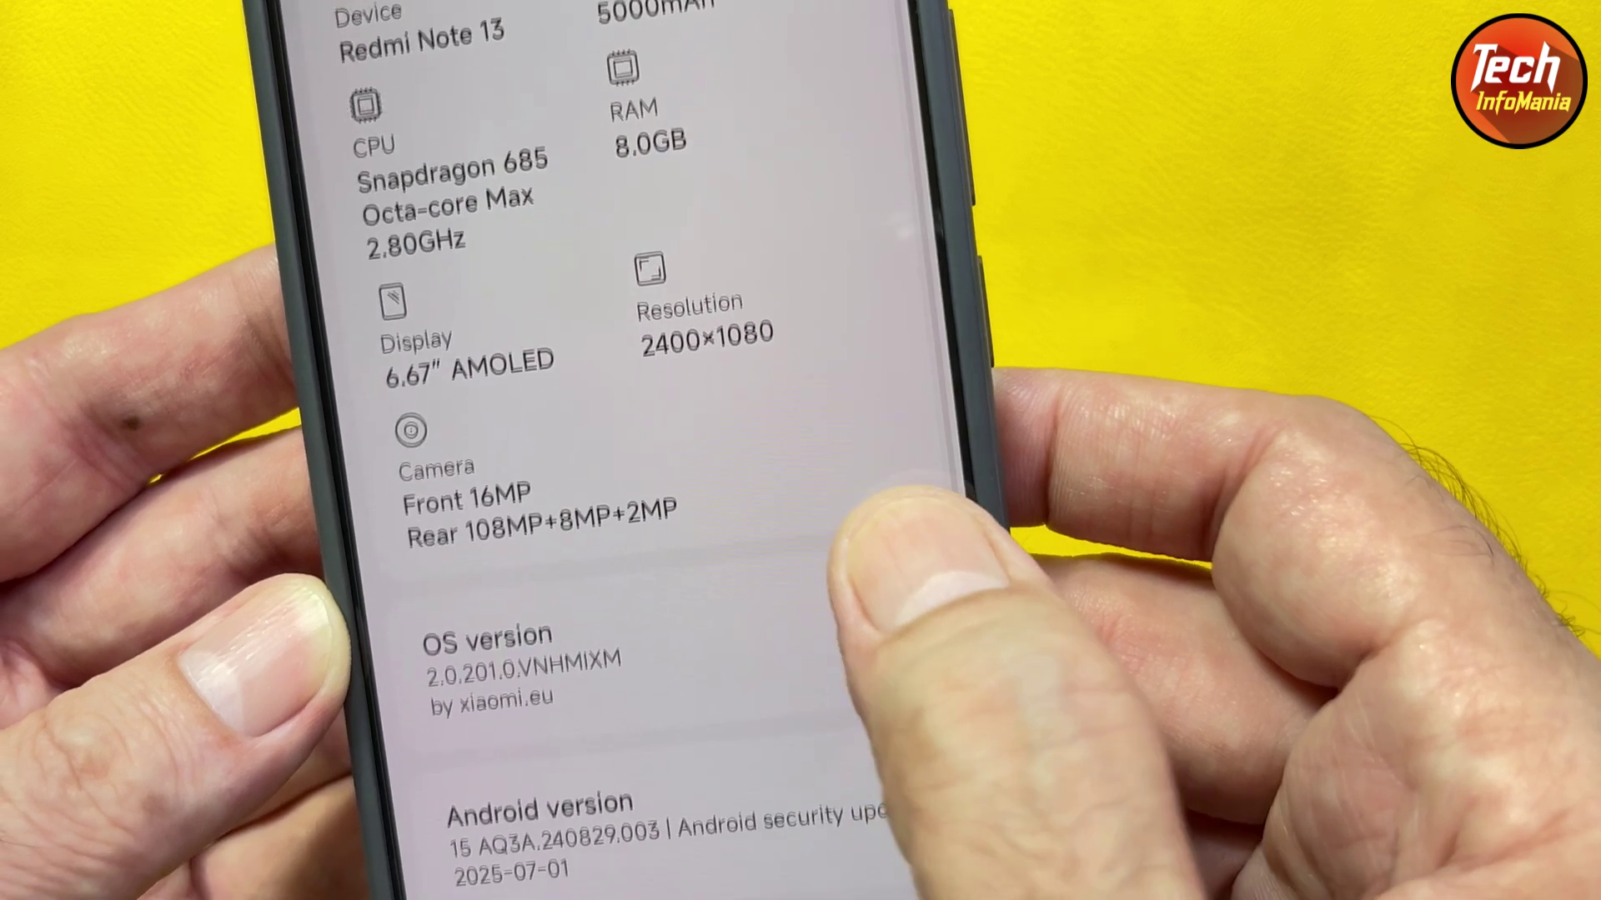
scroll(900, 533, "down", 5)
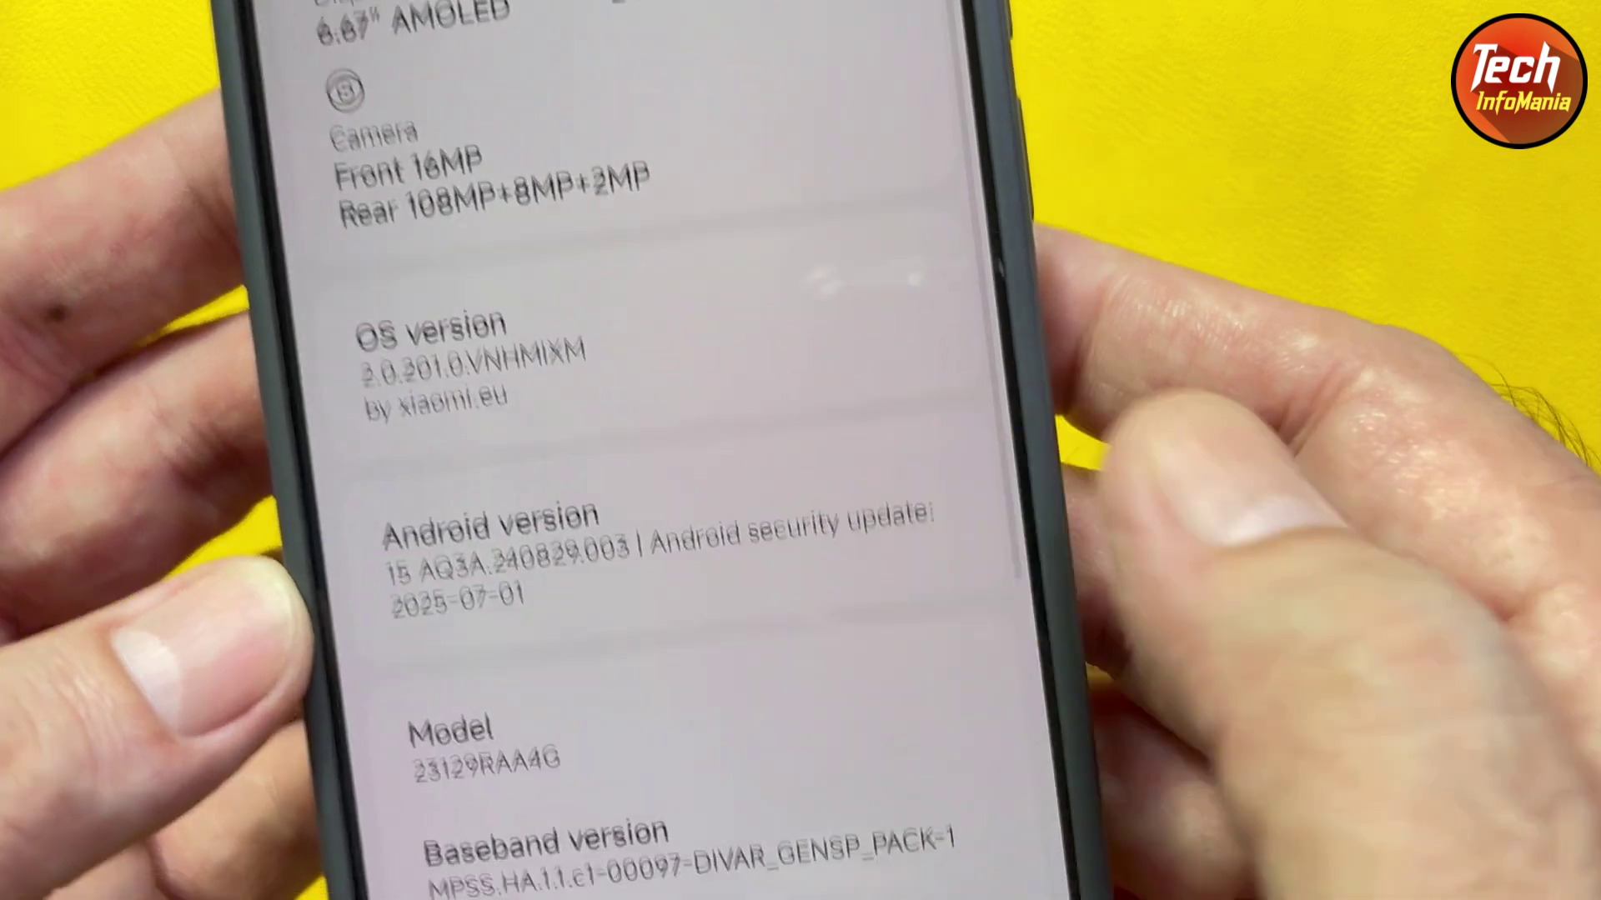